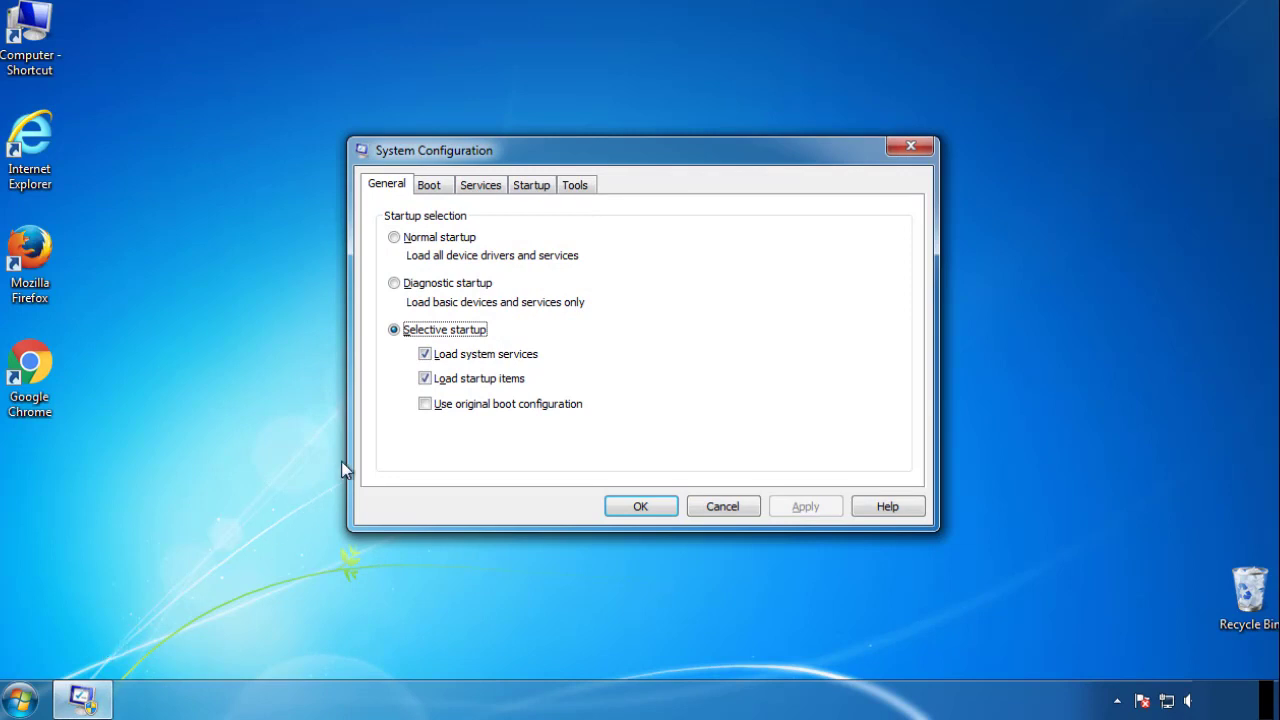
- Enable minimal Safe boot in System Configuration, restart the computer to apply it, and close the safe mode help window
left_click(428, 185)
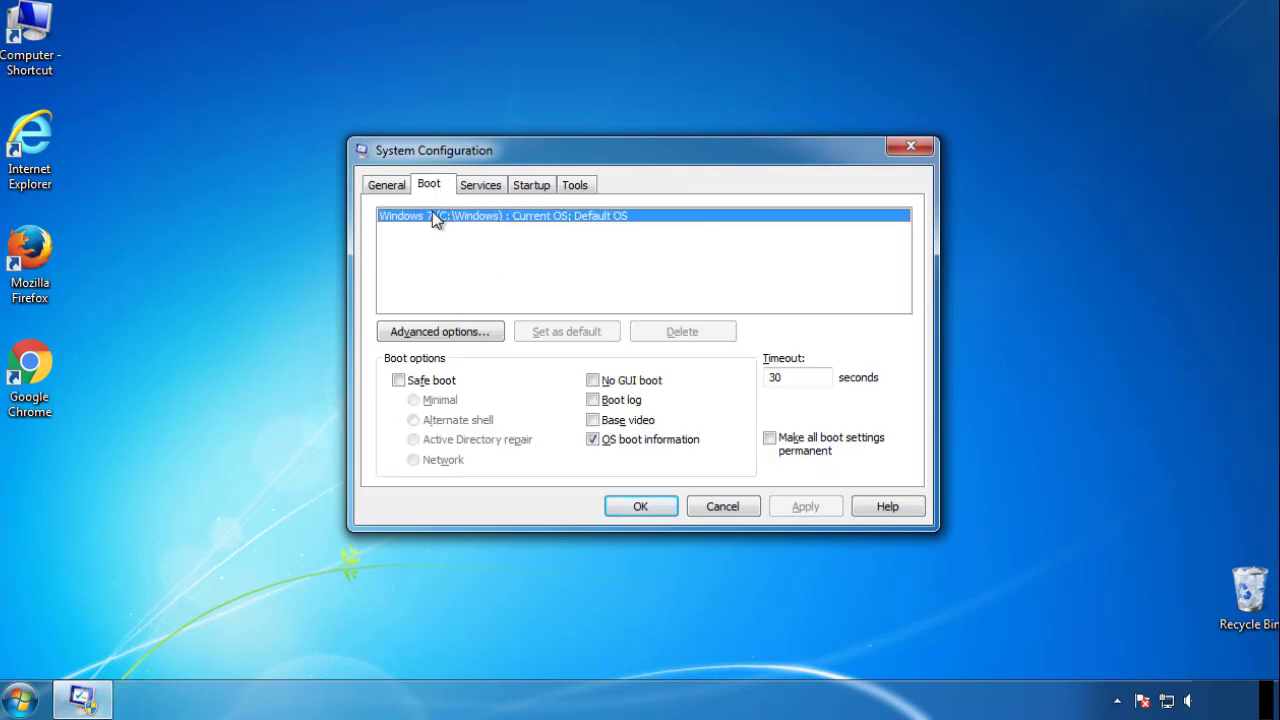
left_click(399, 380)
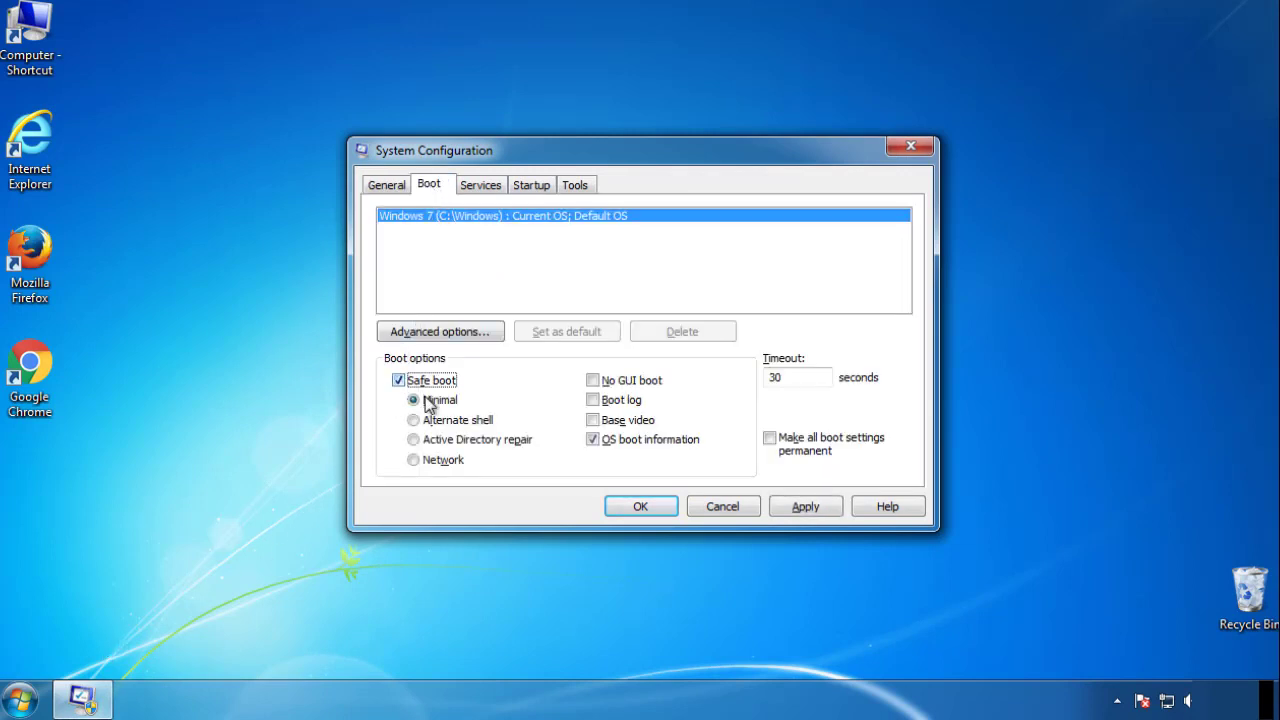
left_click(648, 509)
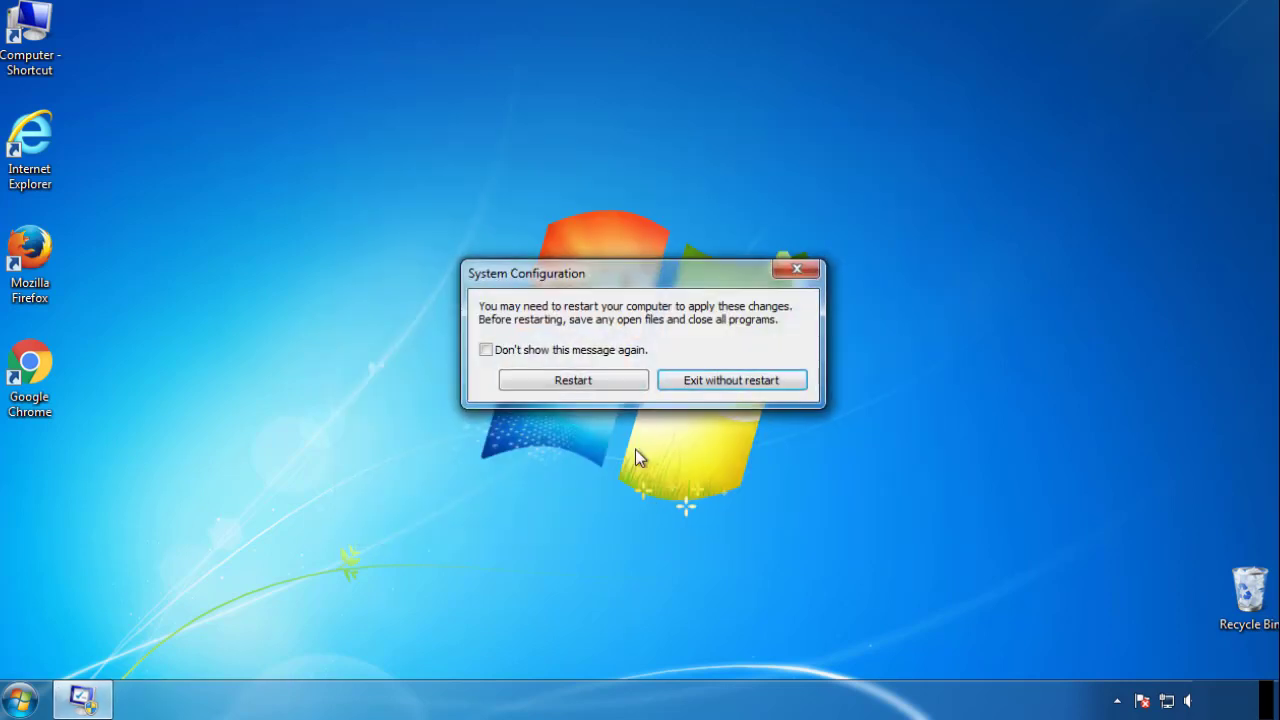
left_click(578, 381)
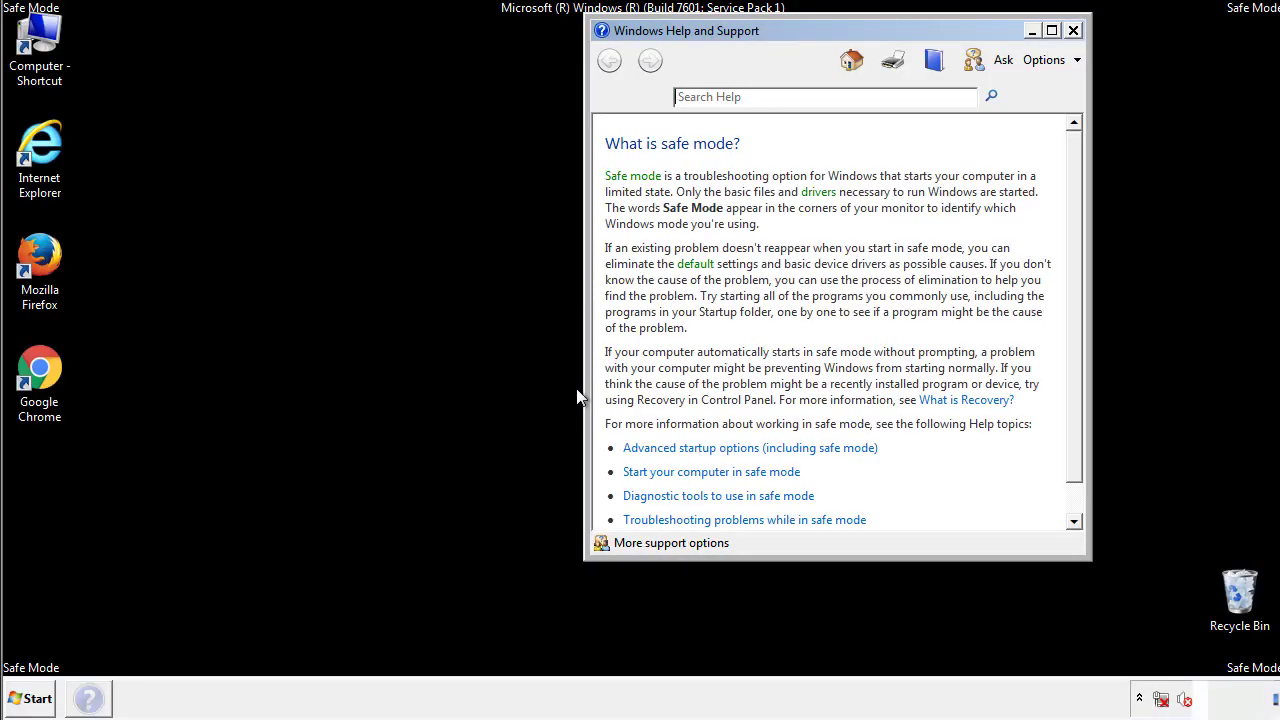
left_click(1073, 30)
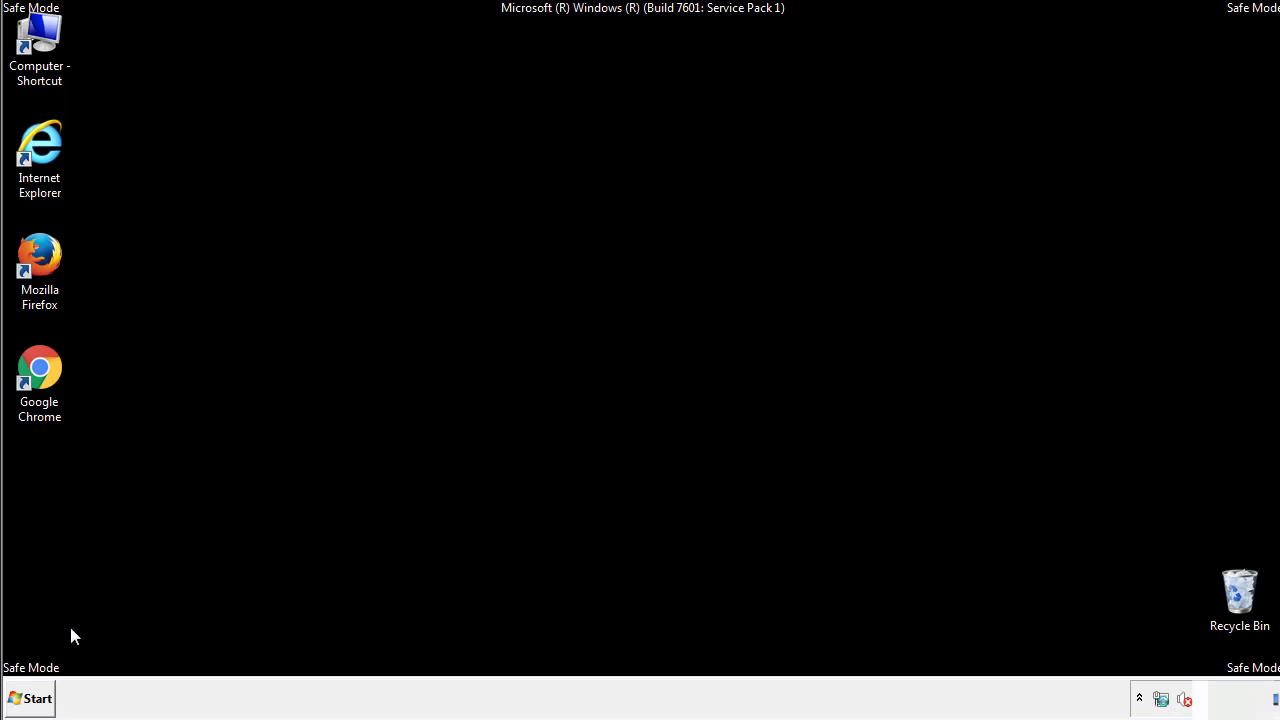
- Set Folder Options in Control Panel to show hidden files, folders, and drives, and close Control Panel
left_click(30, 699)
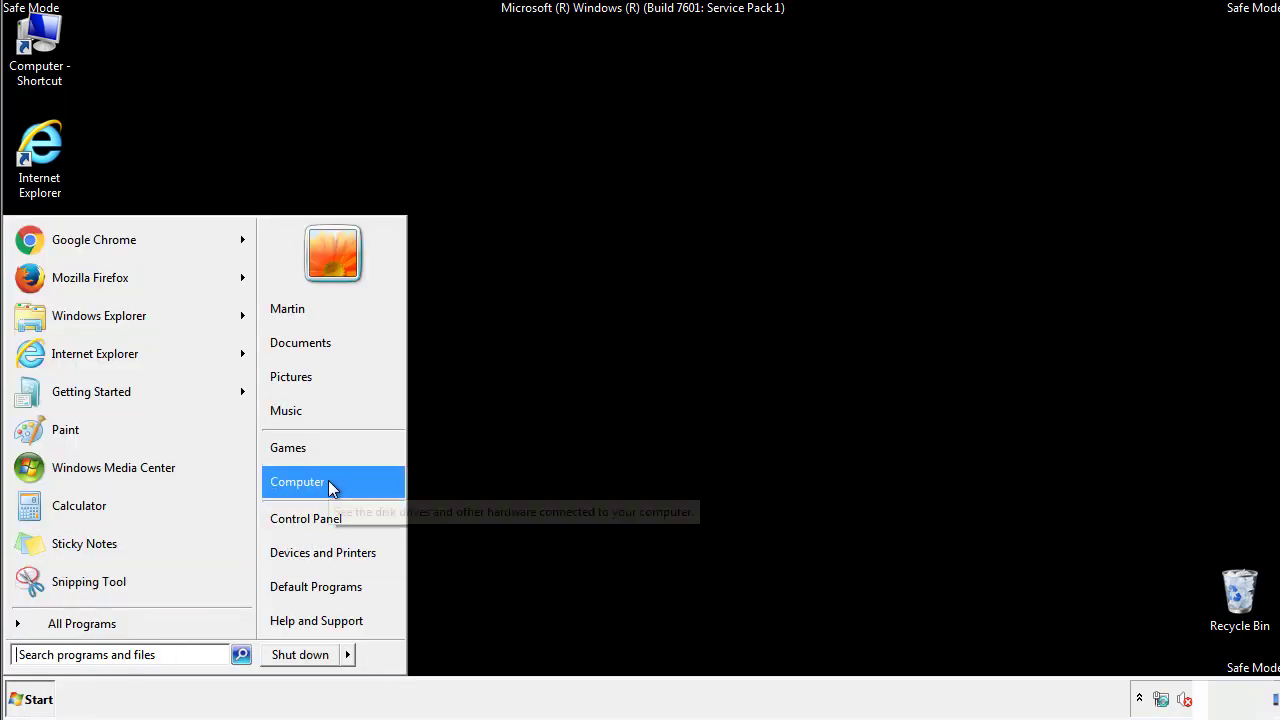
left_click(318, 517)
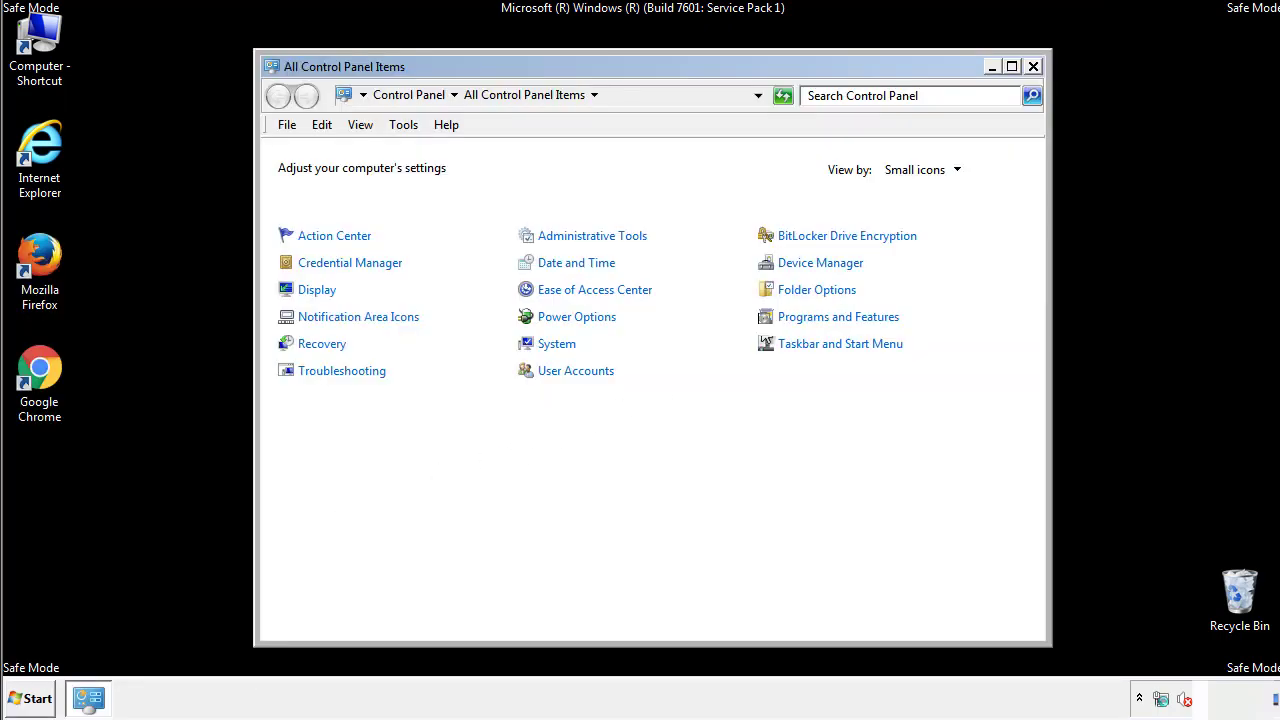
left_click(818, 289)
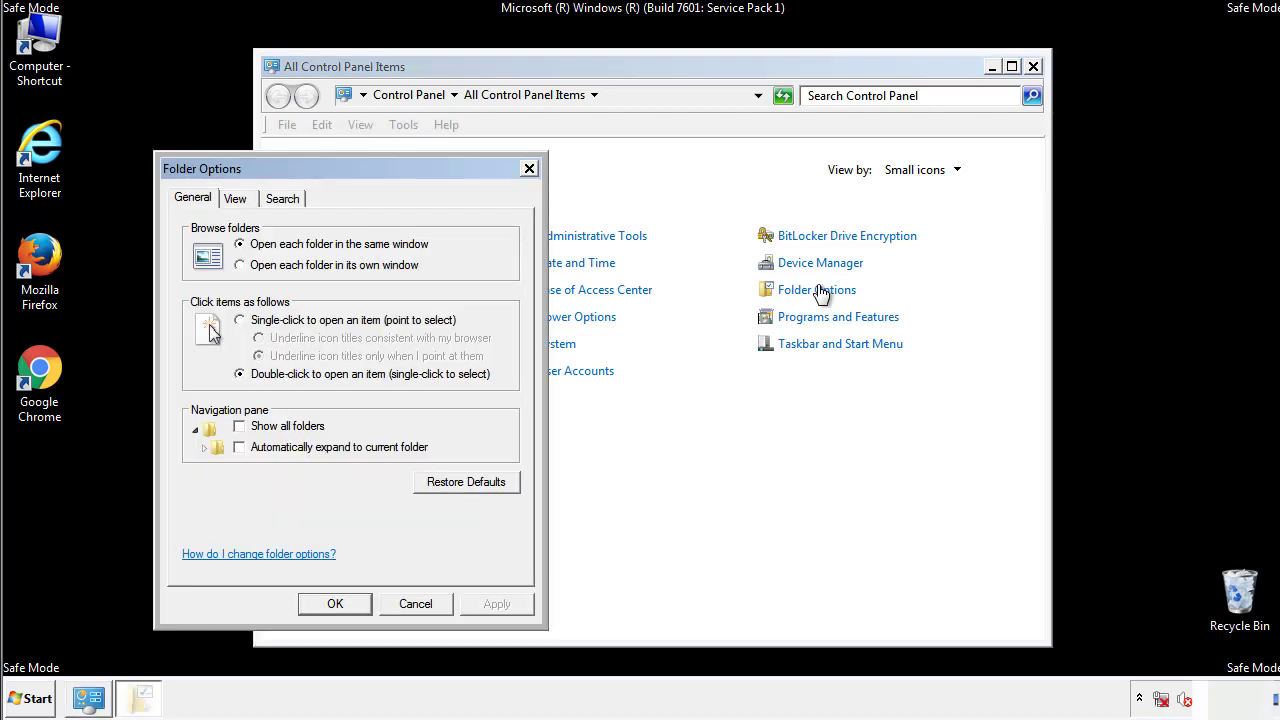
left_click(237, 199)
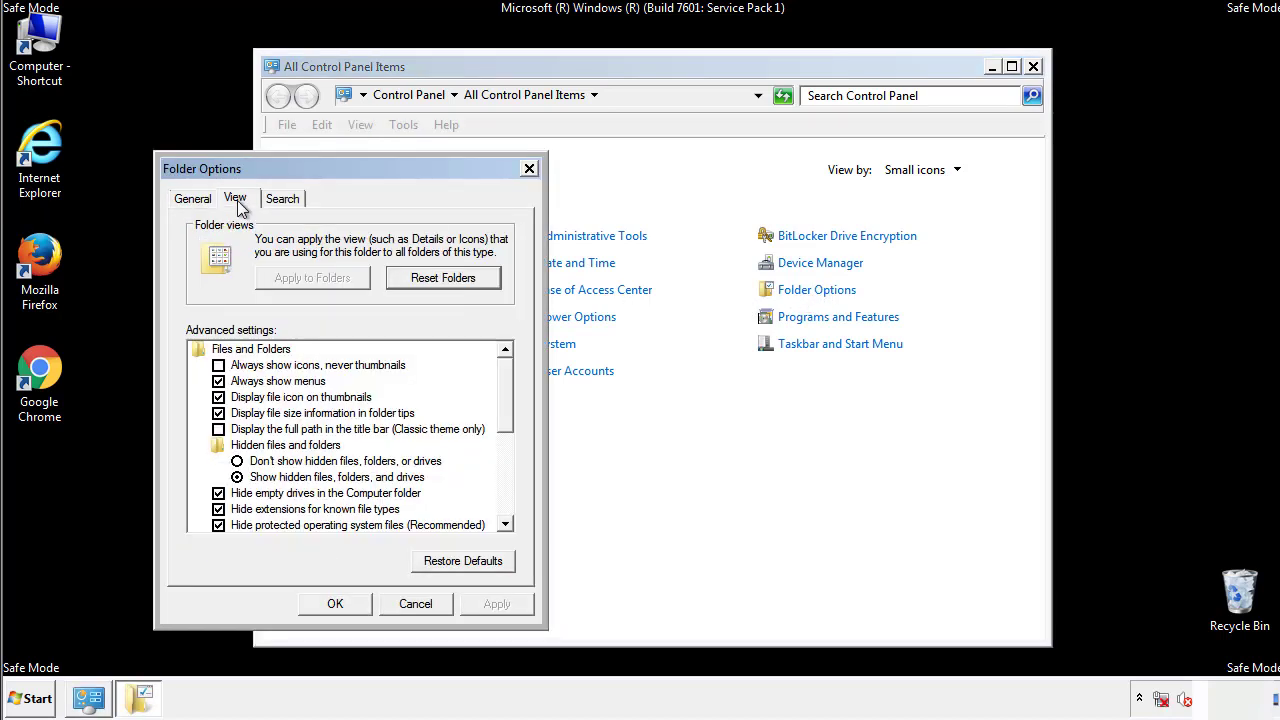
left_click(218, 381)
left_click(336, 604)
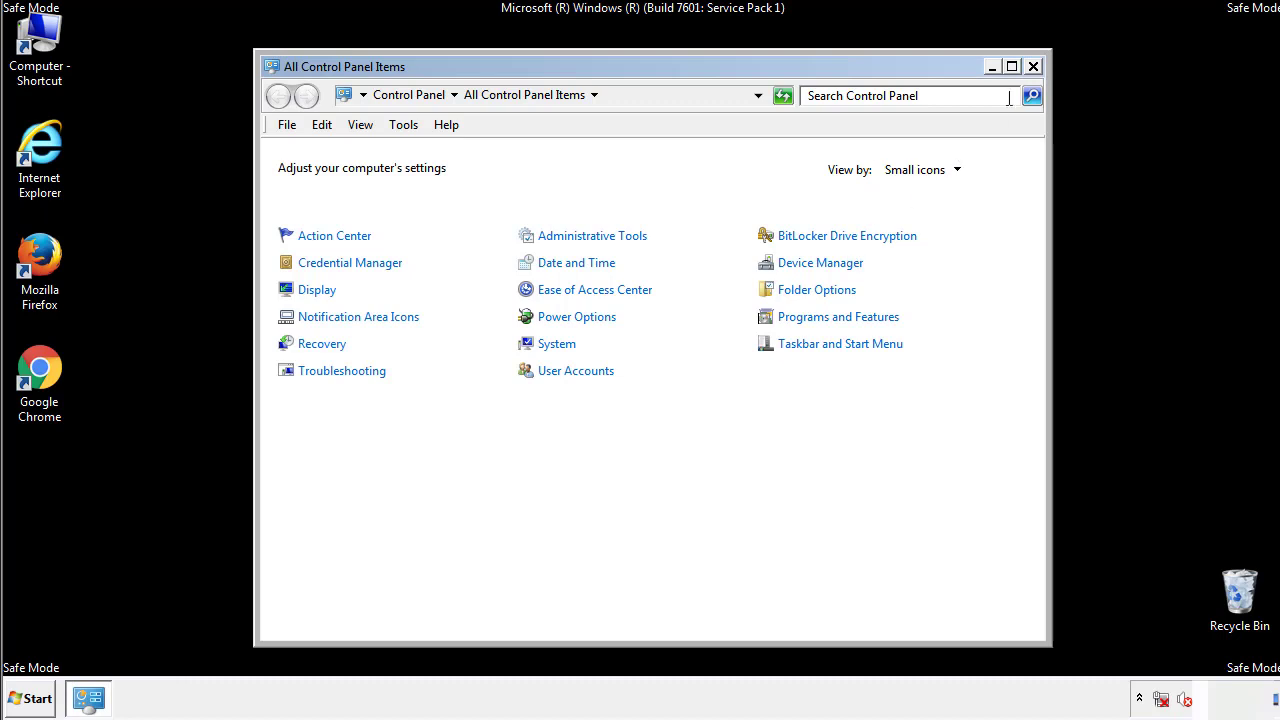
left_click(1034, 67)
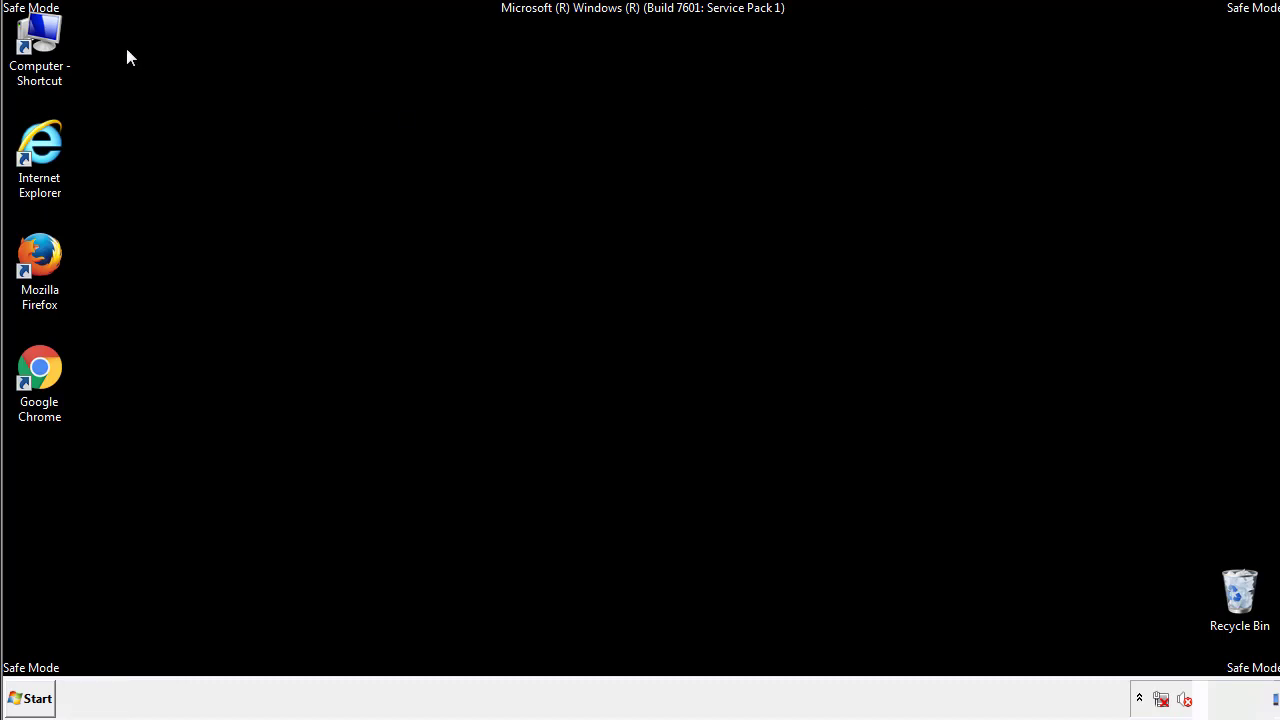
- Open the folder C:\Windows\System32\drivers\etc from the Computer shortcut
double_click(40, 38)
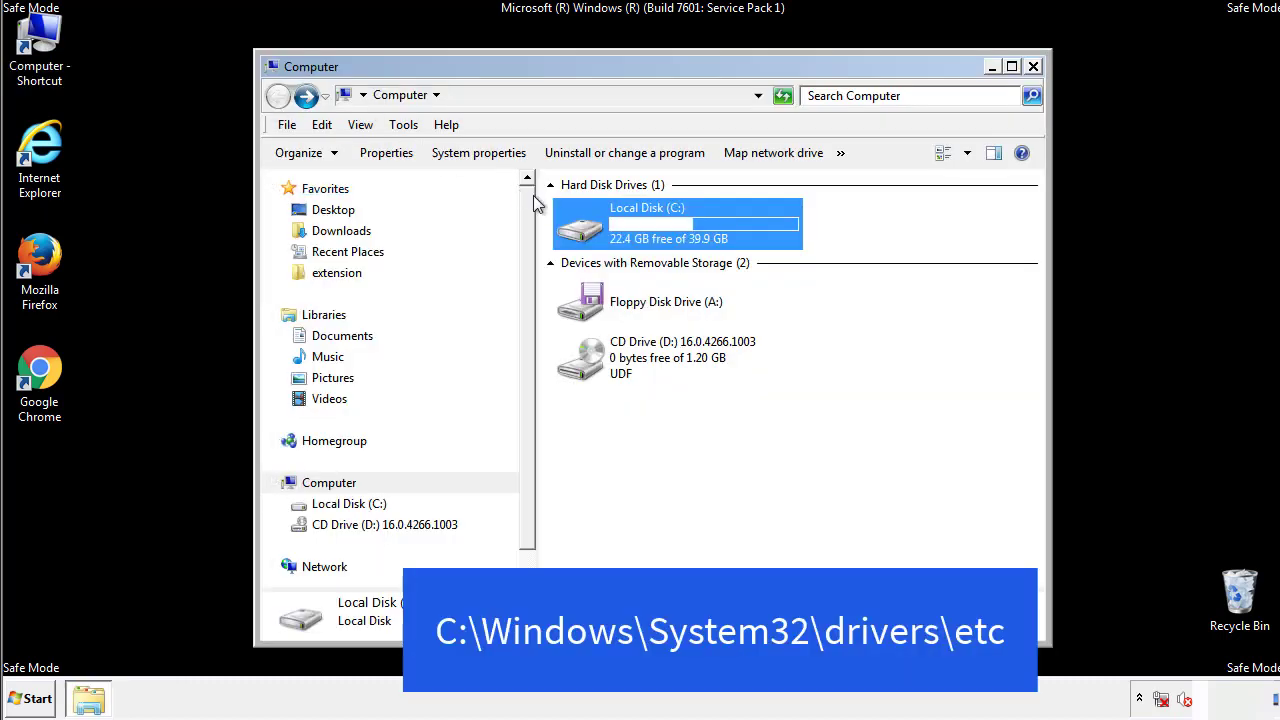
double_click(578, 227)
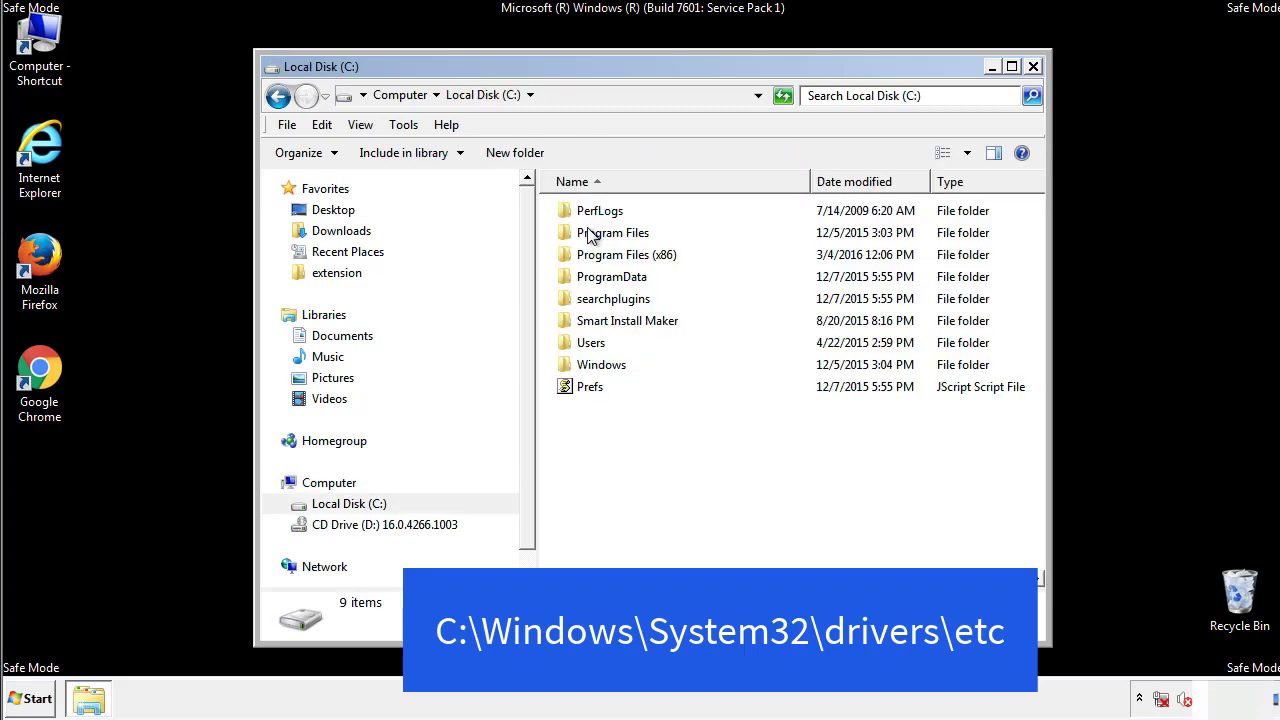
left_click(585, 370)
double_click(585, 370)
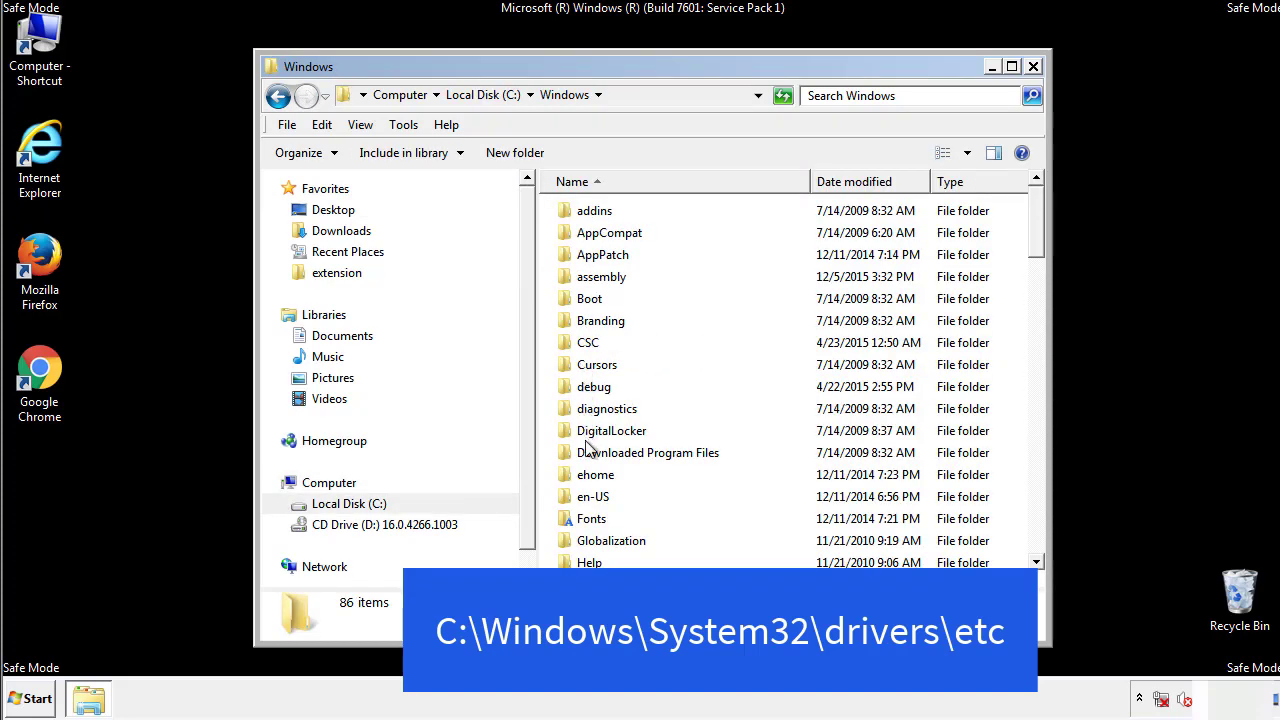
scroll(588, 450, "down", 4)
scroll(590, 455, "down", 5)
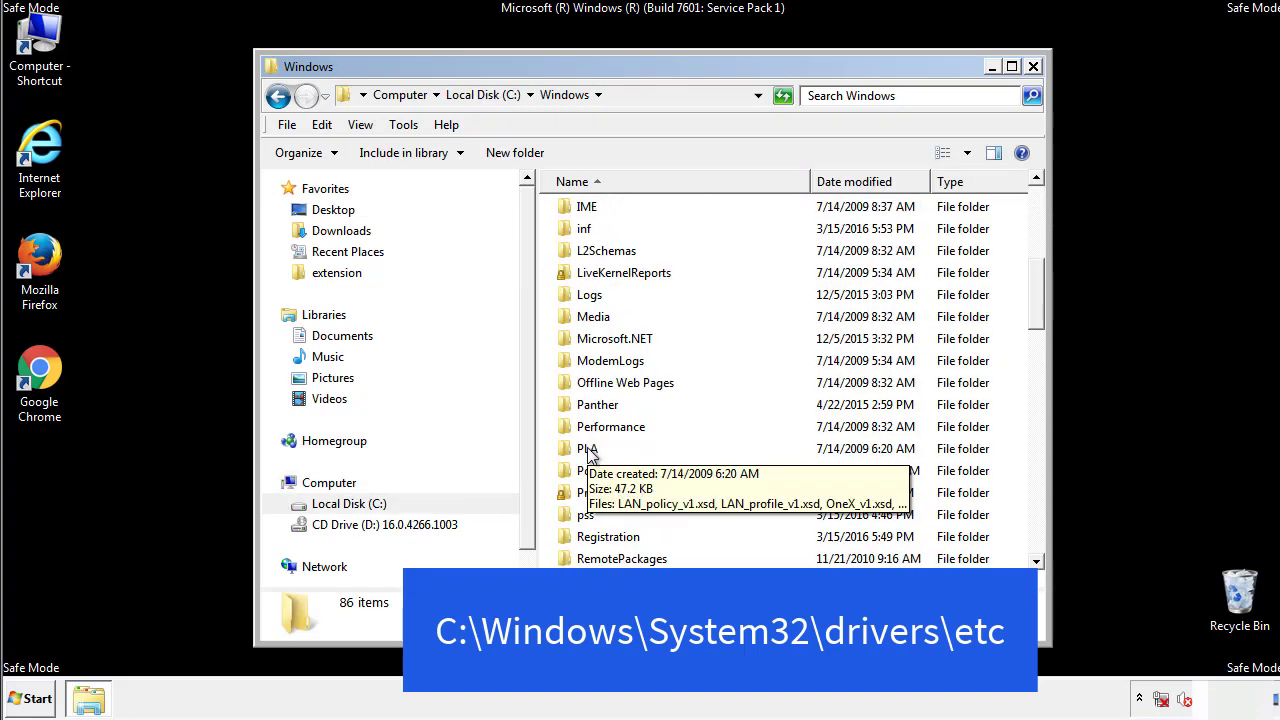
scroll(588, 453, "down", 2)
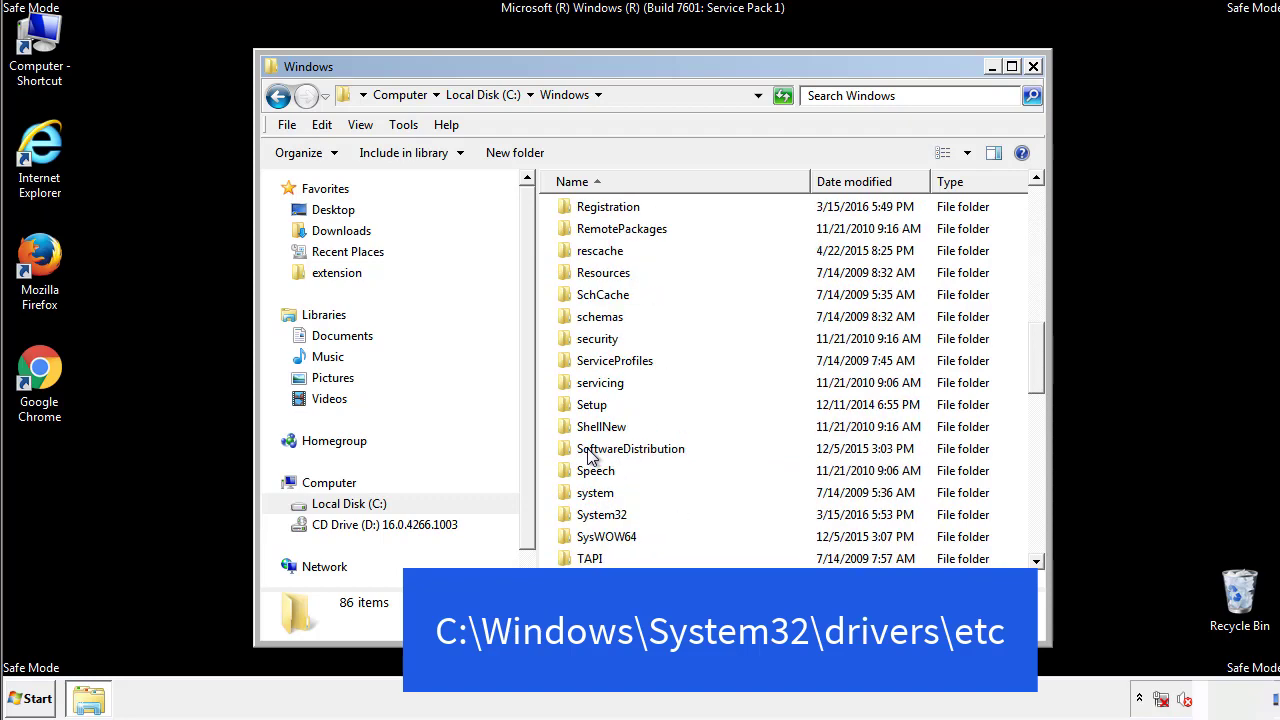
double_click(608, 514)
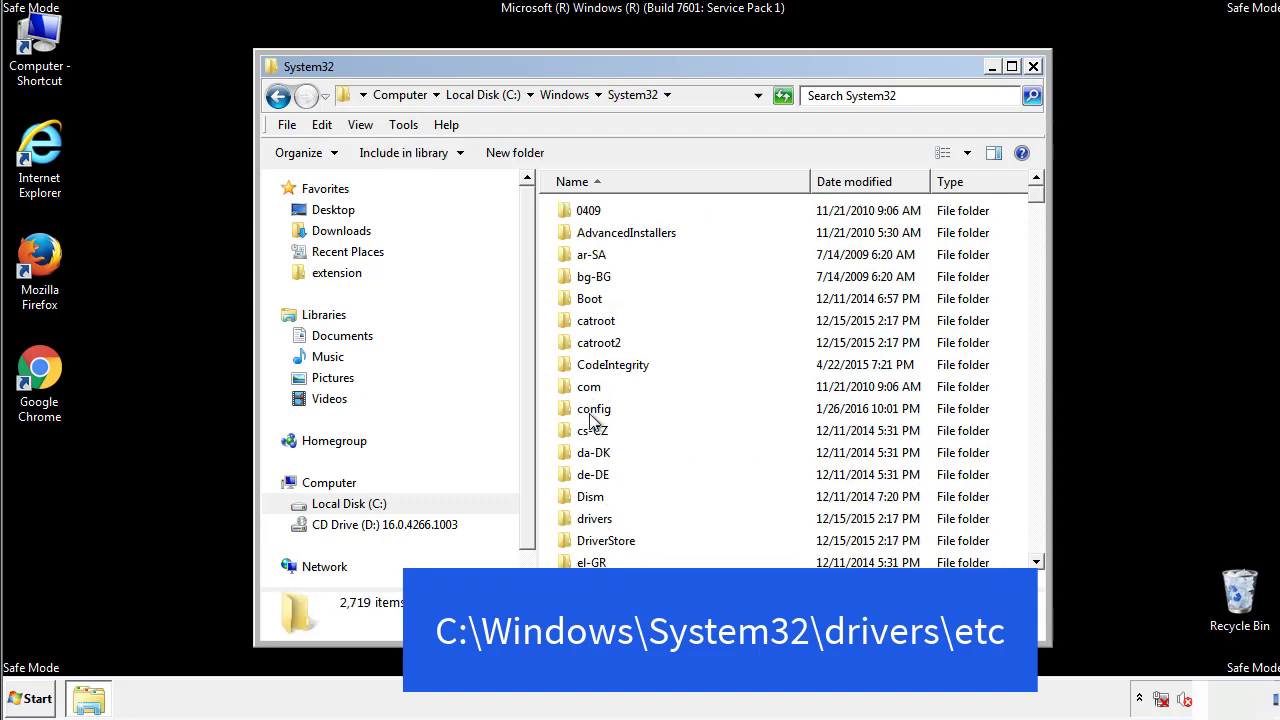
left_click(594, 522)
double_click(594, 520)
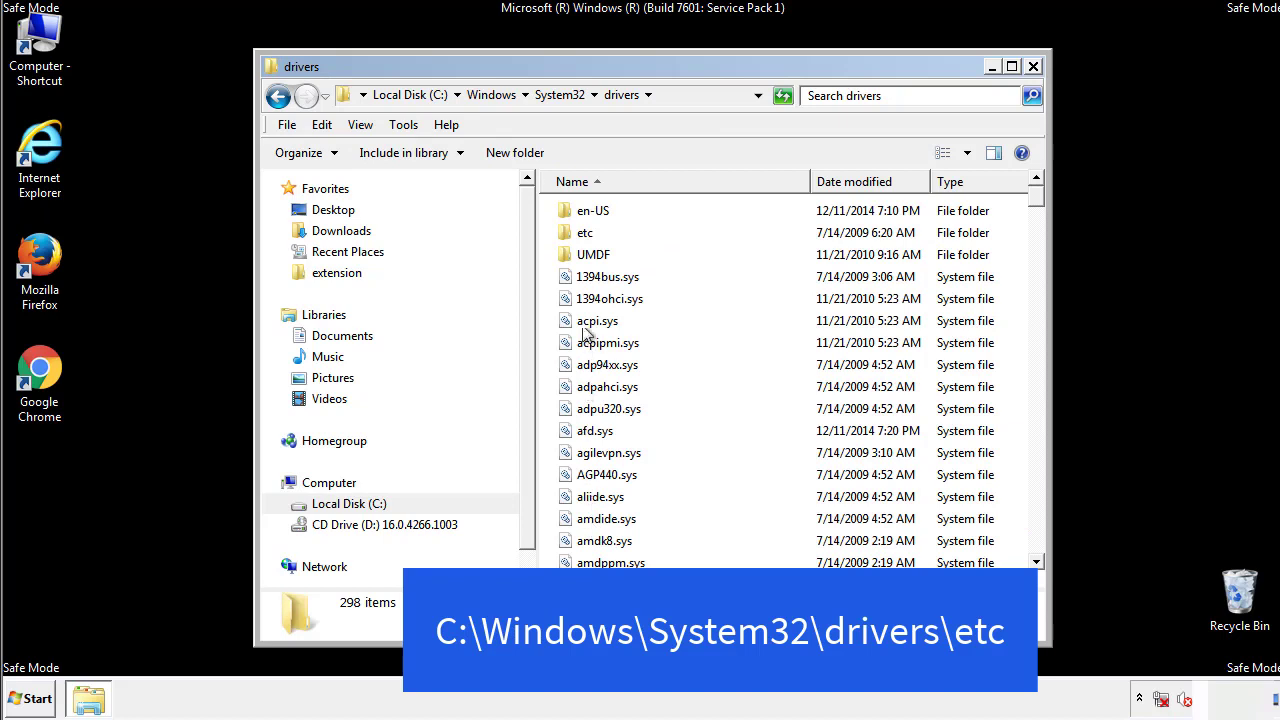
double_click(580, 233)
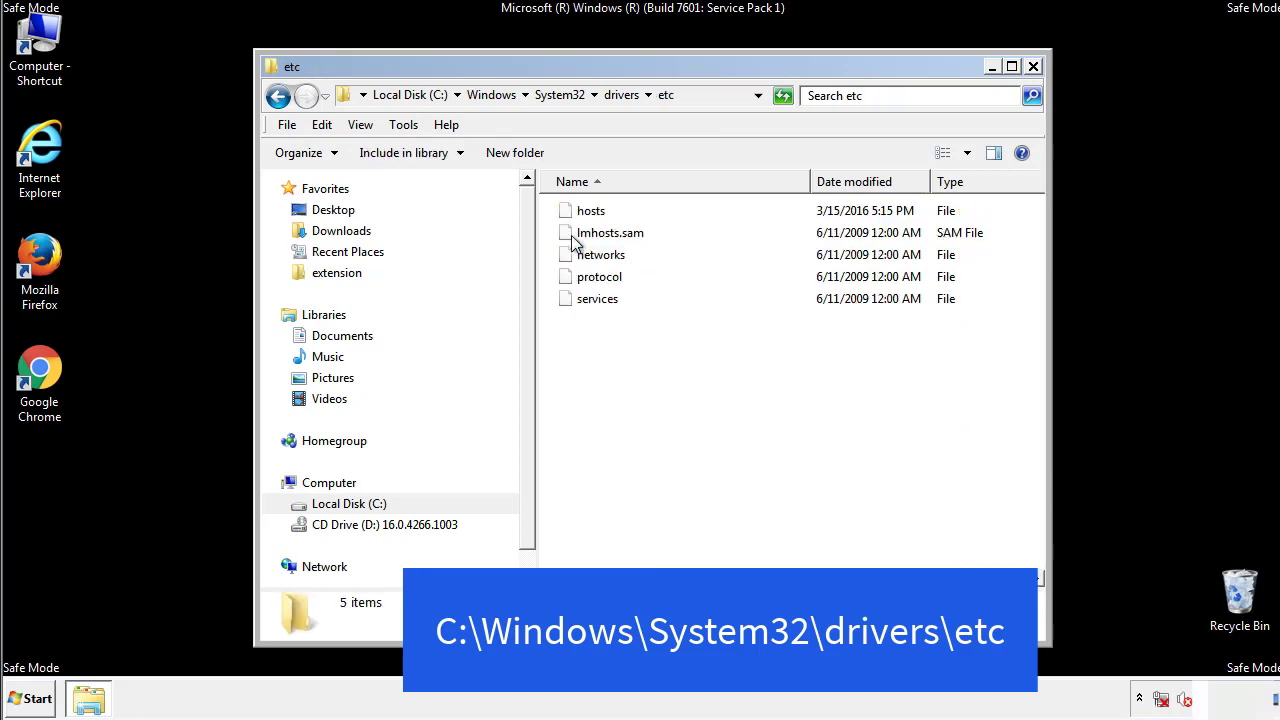
- Open the hosts file with Notepad and move its window so the full text is readable
double_click(581, 215)
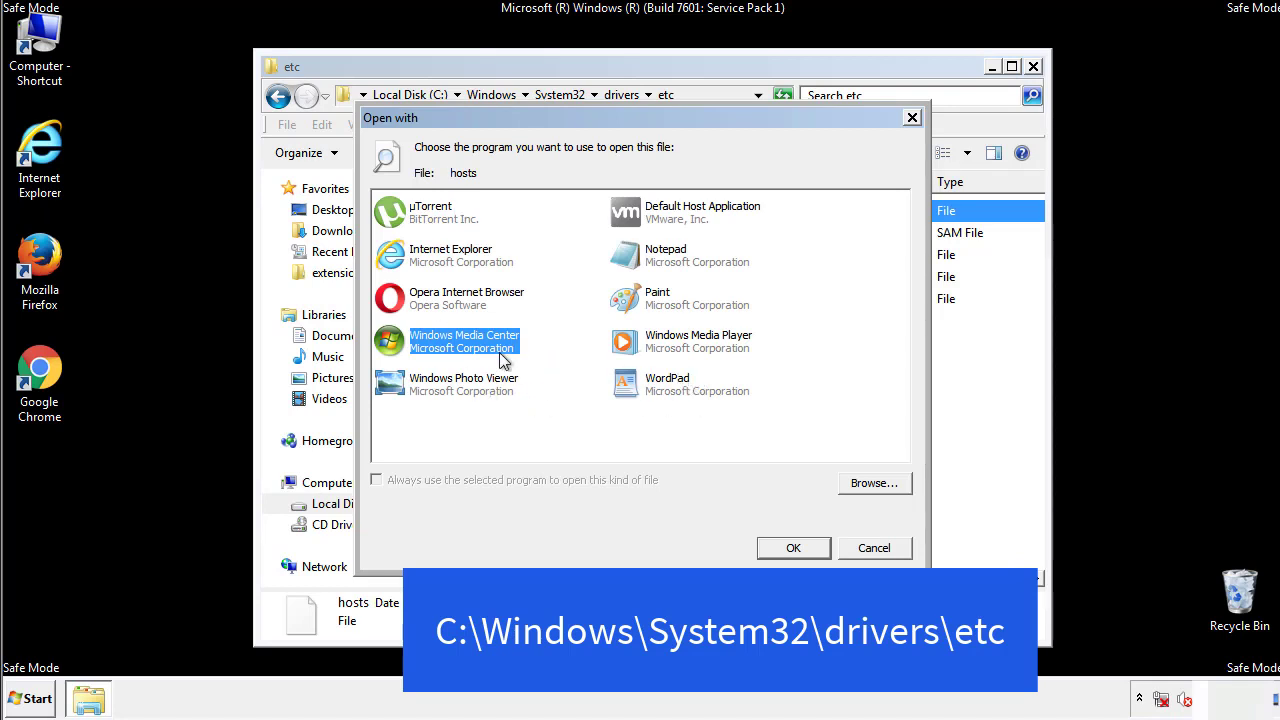
left_click(648, 258)
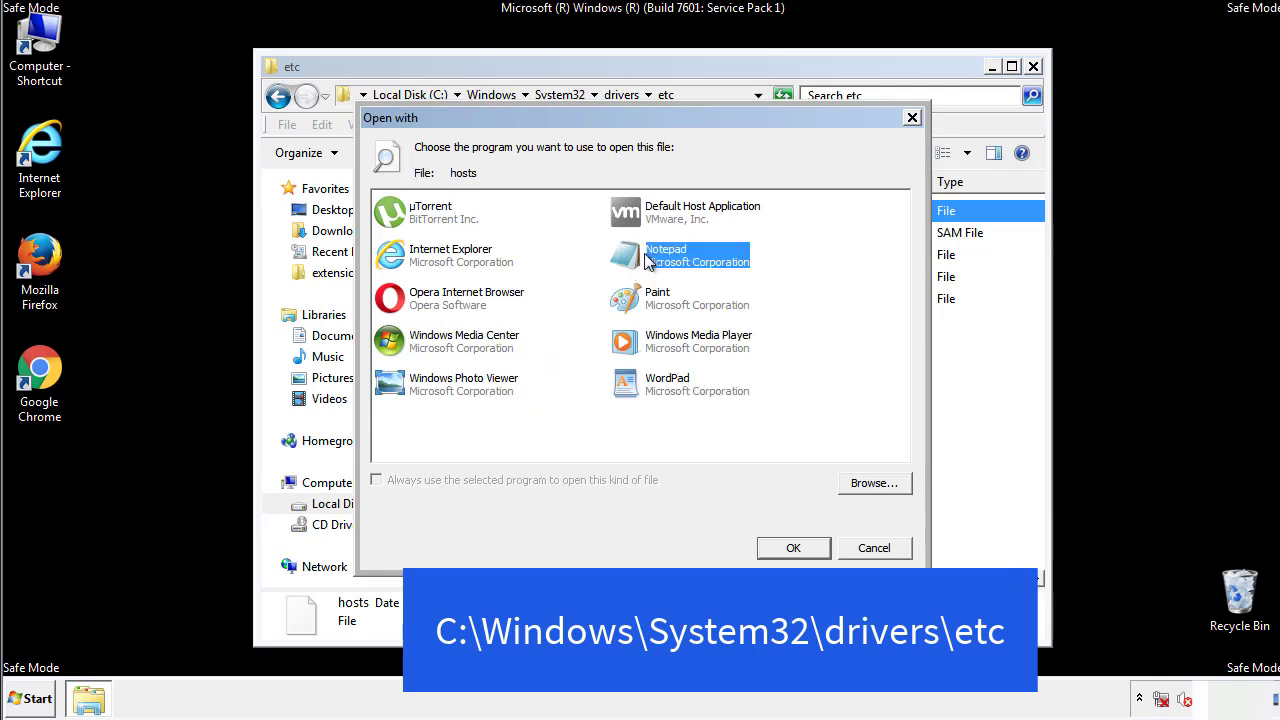
left_click(790, 547)
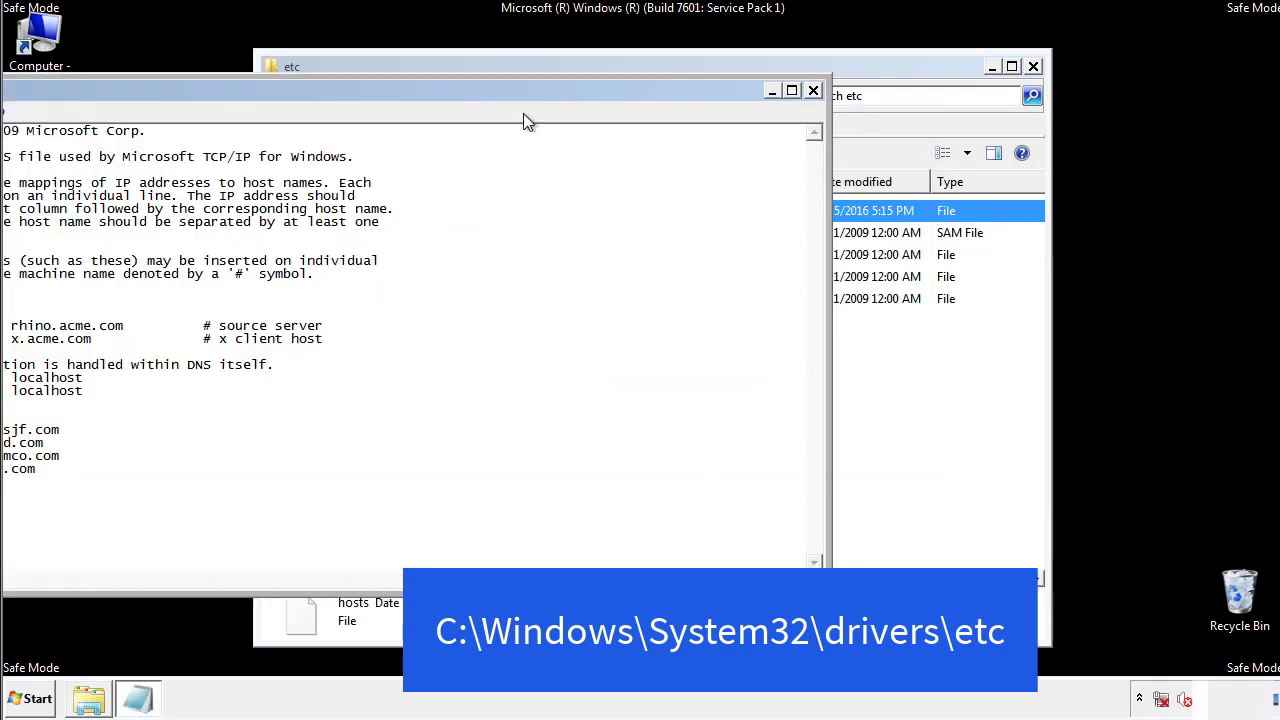
left_click_drag(523, 91, 814, 109)
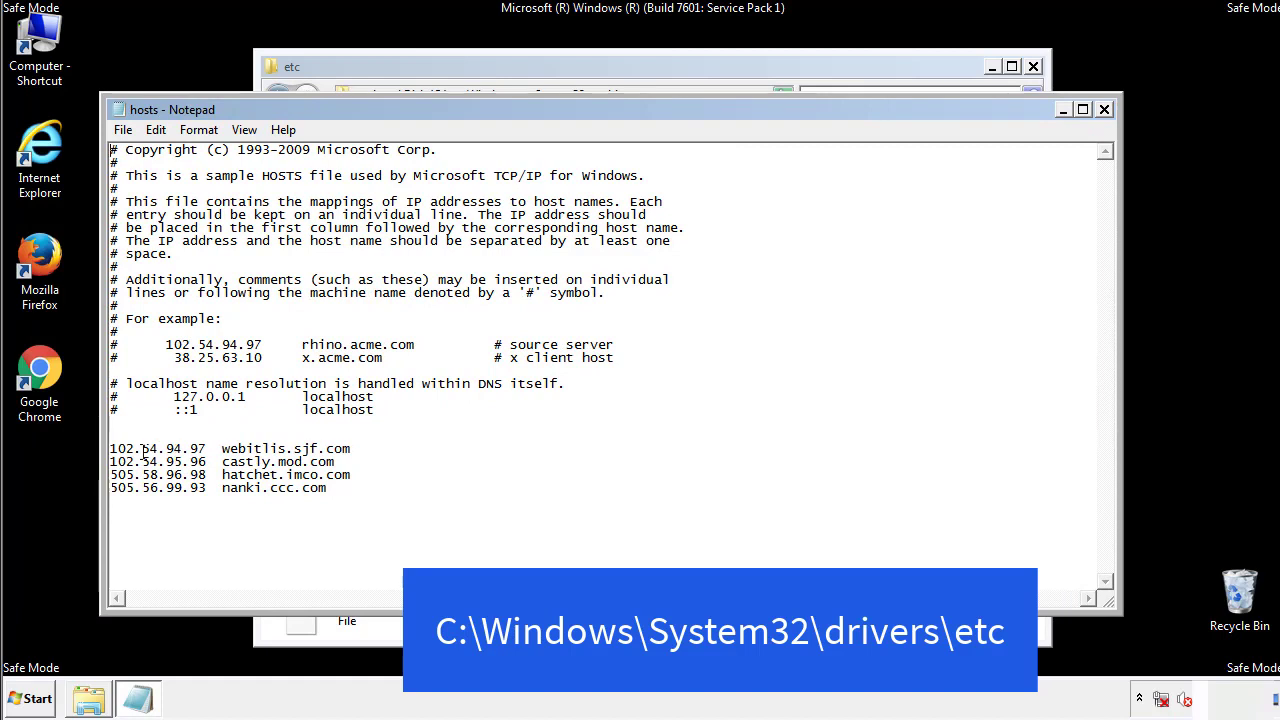
- Delete the entries from webitlis.sjf.com to nanki.ccc.com in the hosts file, save it, and close the etc folder
left_click_drag(357, 489, 113, 437)
key("Delete")
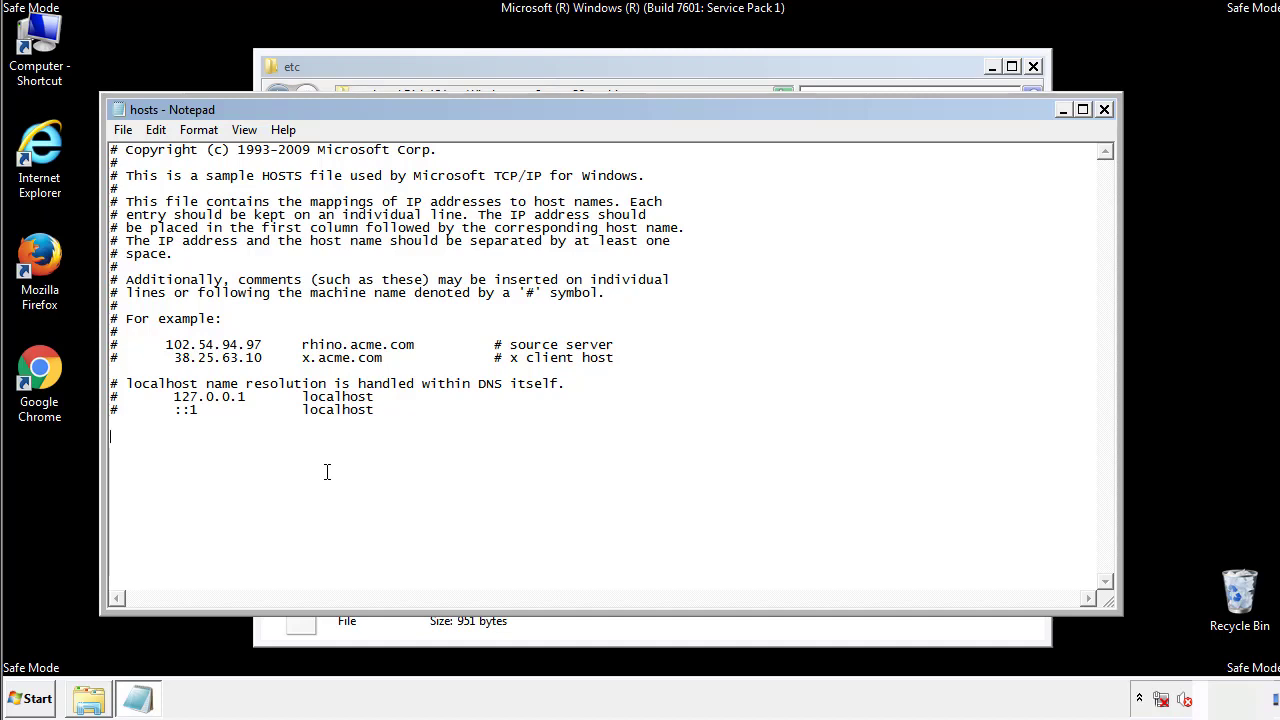
left_click(1105, 111)
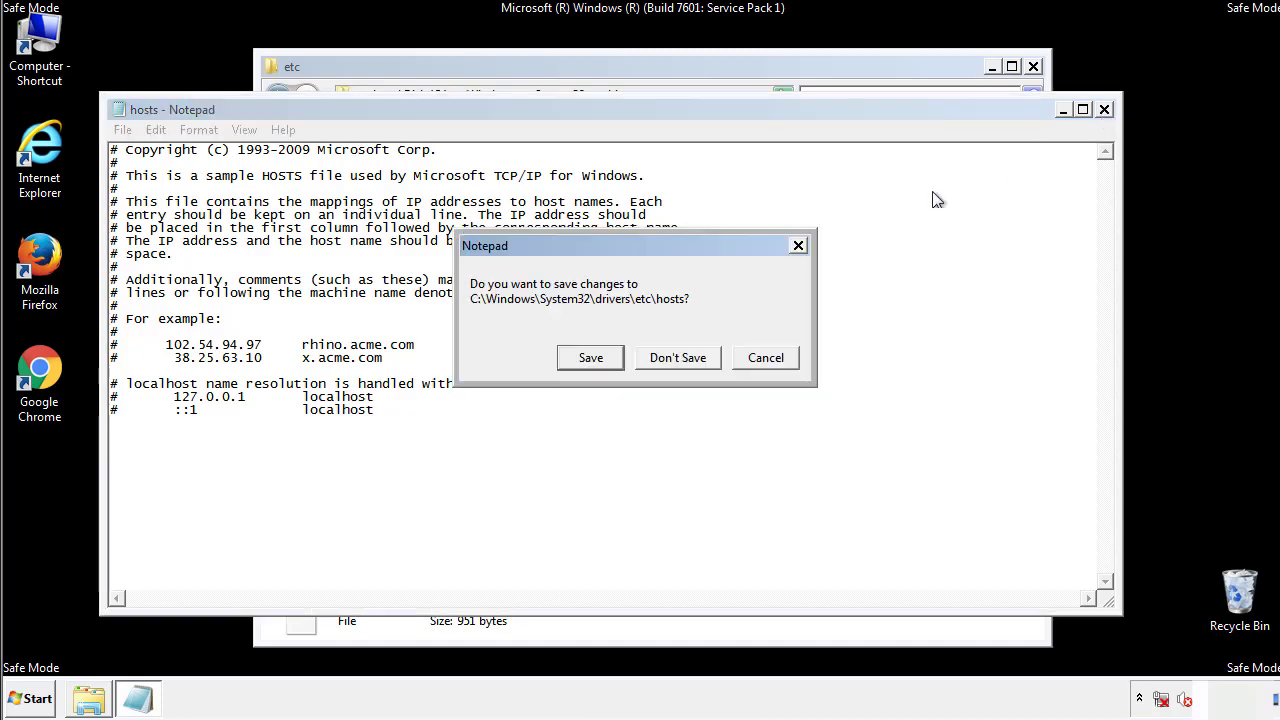
left_click(563, 364)
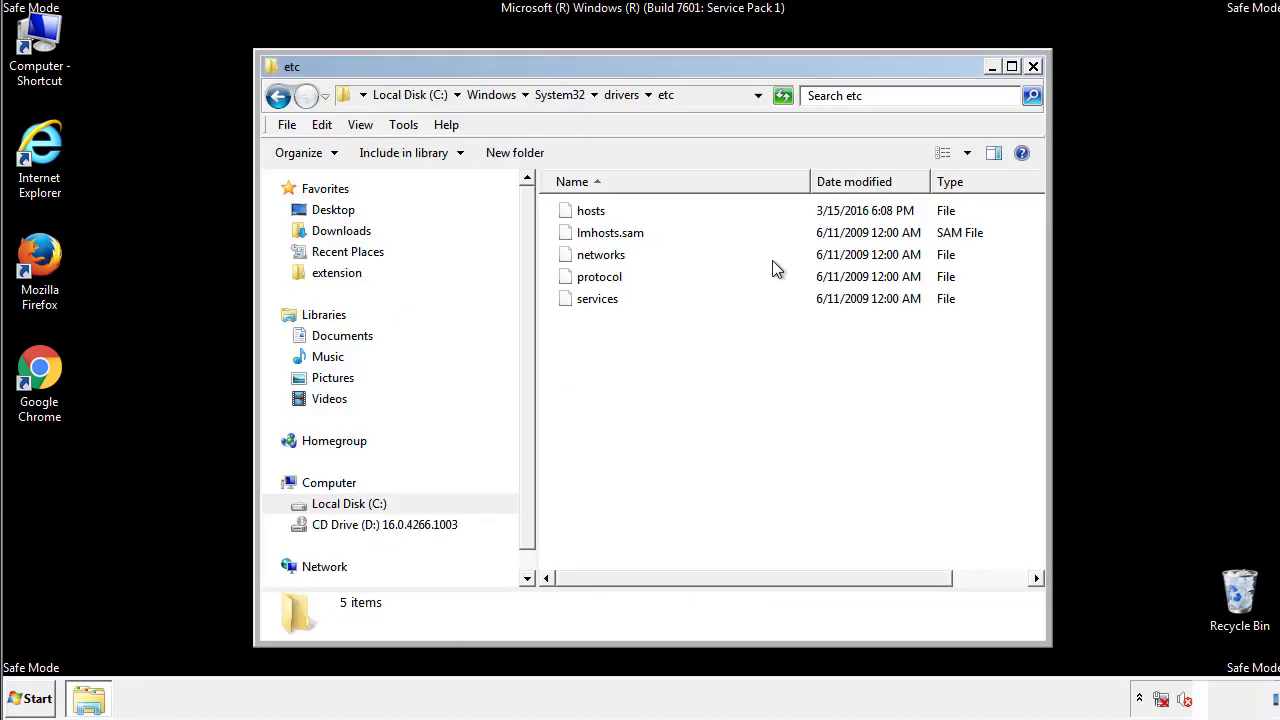
left_click(1033, 66)
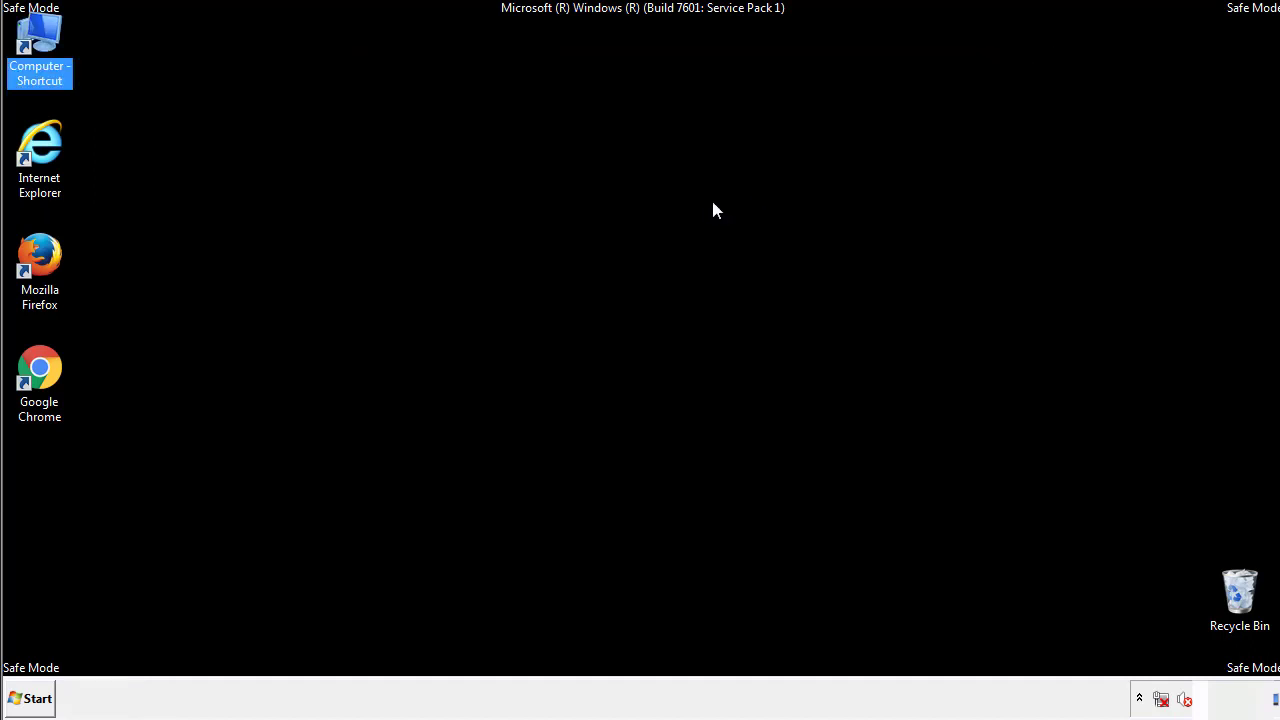
- Open the current user's Startup folder from the list of all programs
left_click(33, 697)
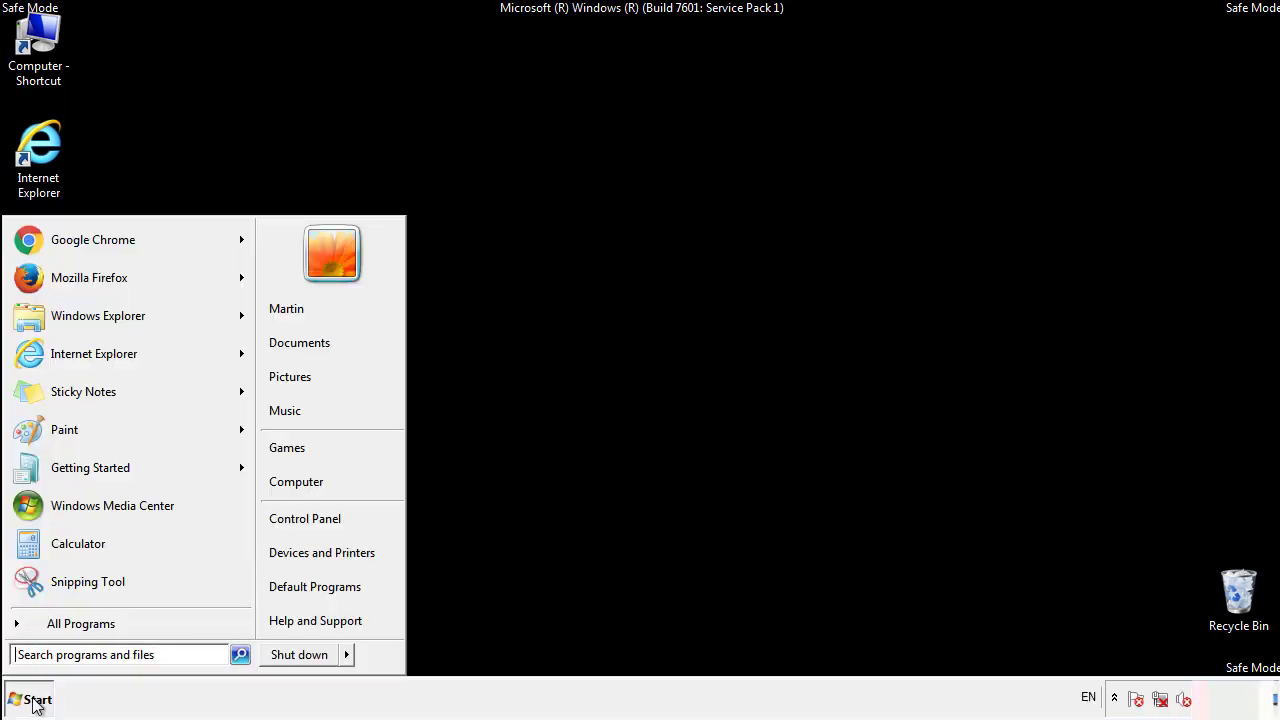
left_click(57, 624)
right_click(49, 551)
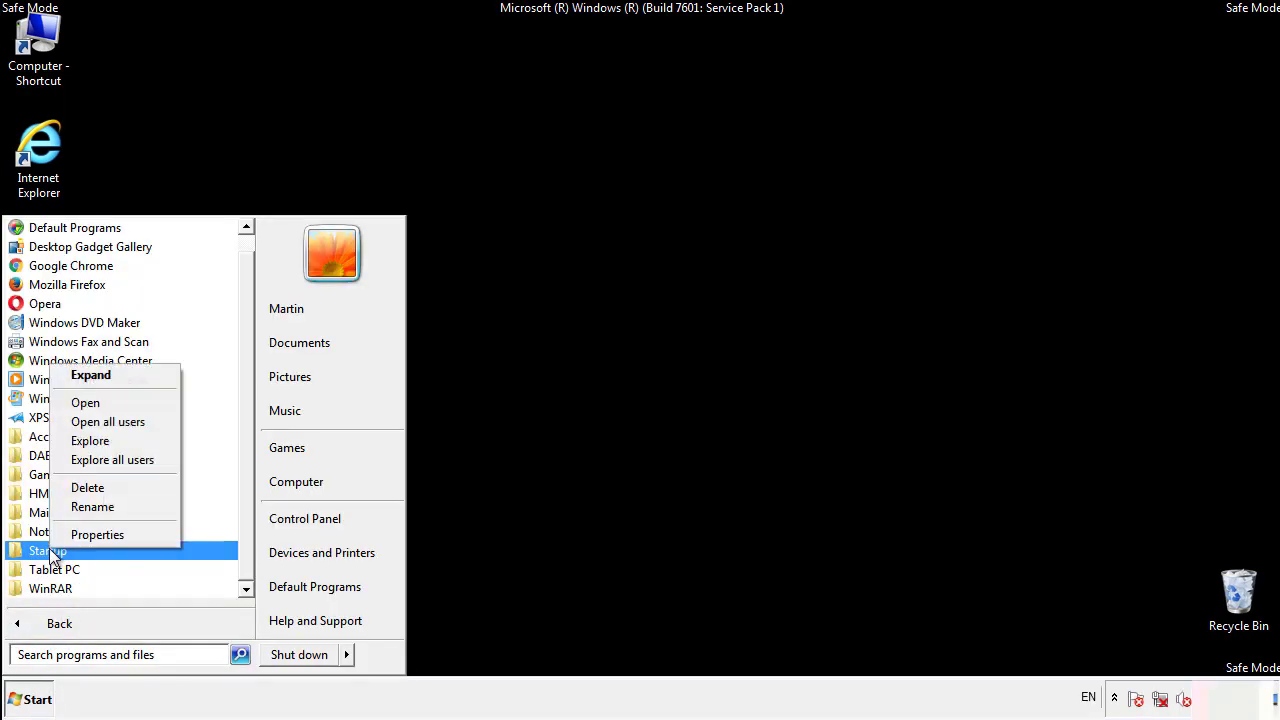
left_click(98, 402)
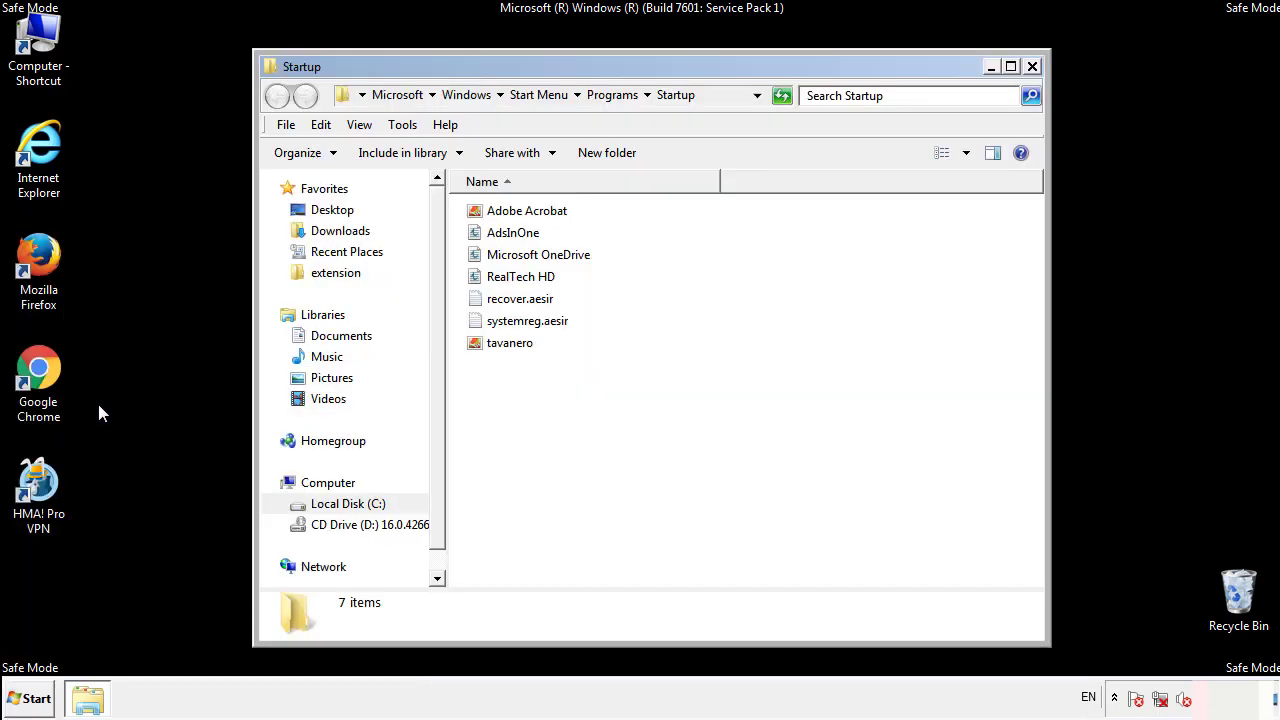
- Delete AdsInOne, recover.aesir, systemreg.aesir and tavanero from the Startup folder and close its window
left_click(521, 239)
left_click(531, 298, "ctrl")
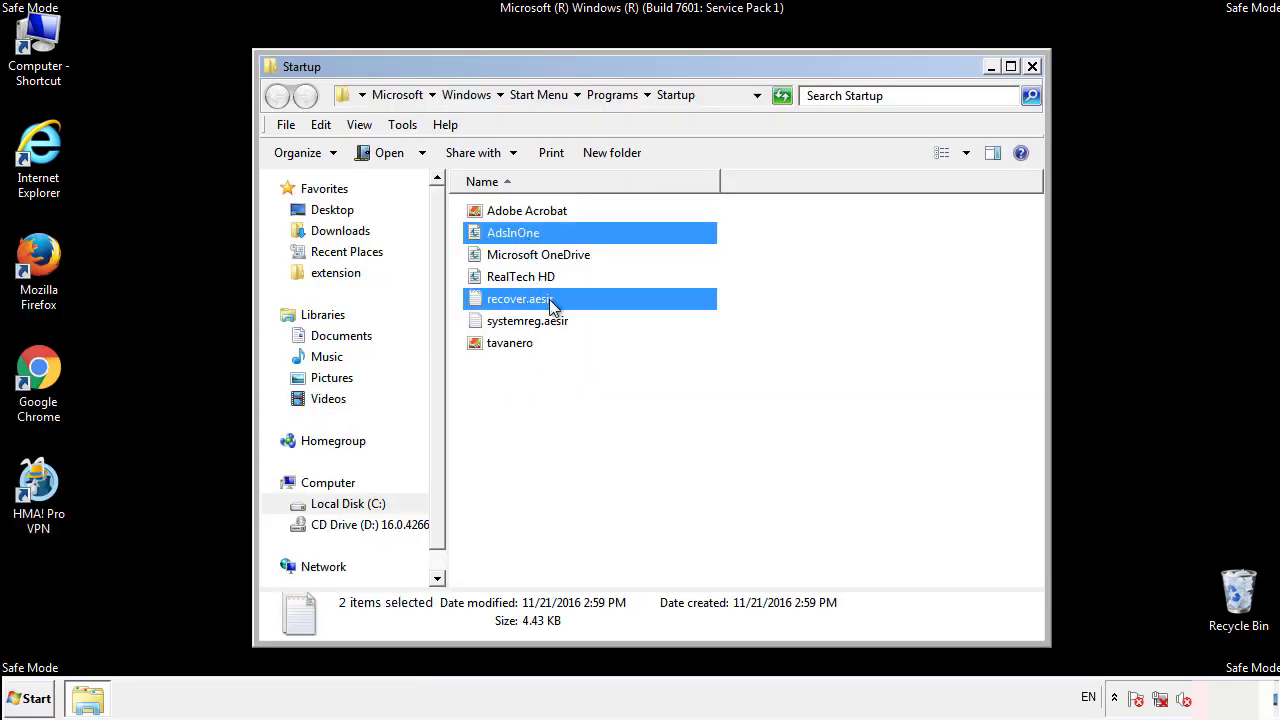
left_click(528, 321, "ctrl")
left_click(510, 343, "ctrl")
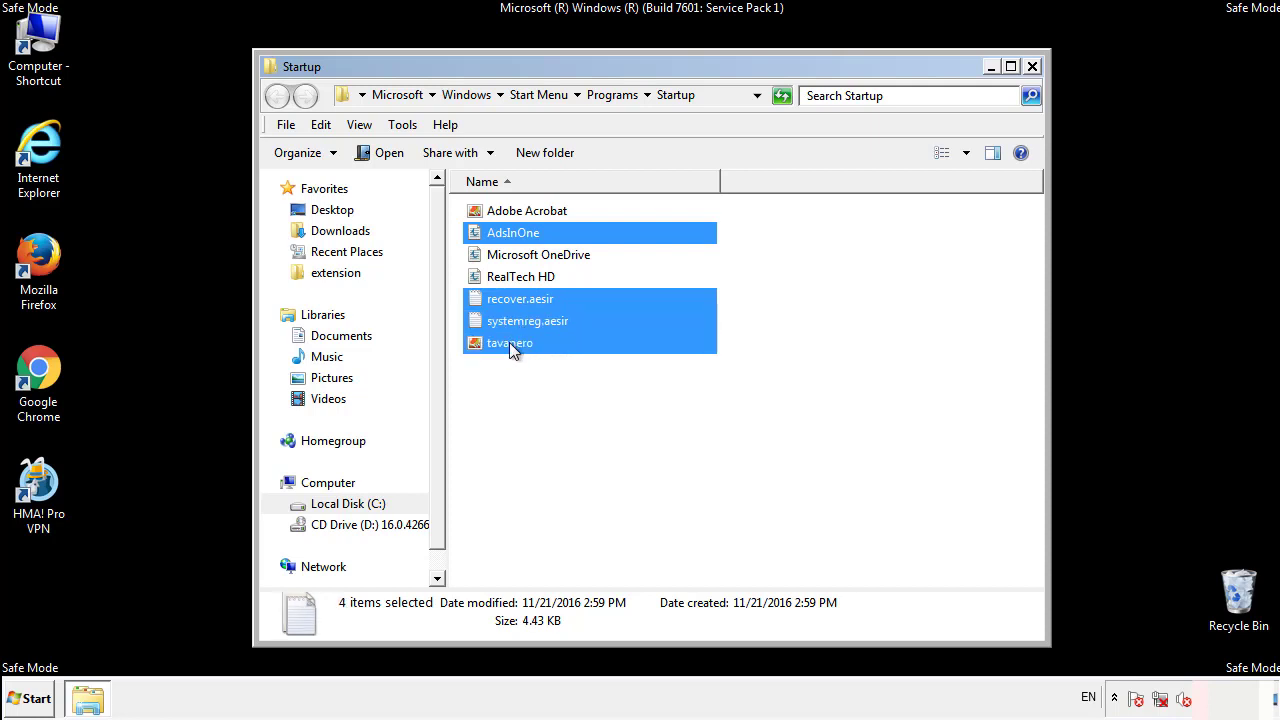
right_click(506, 344)
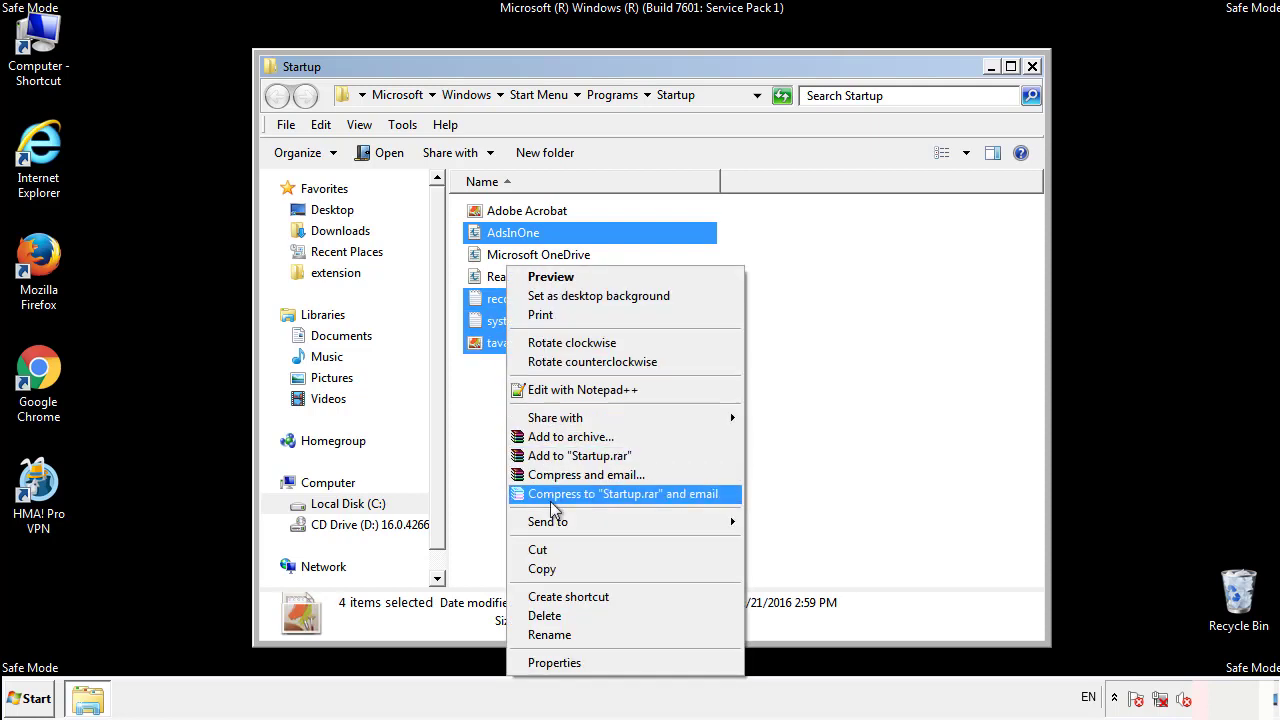
left_click(535, 613)
left_click(705, 367)
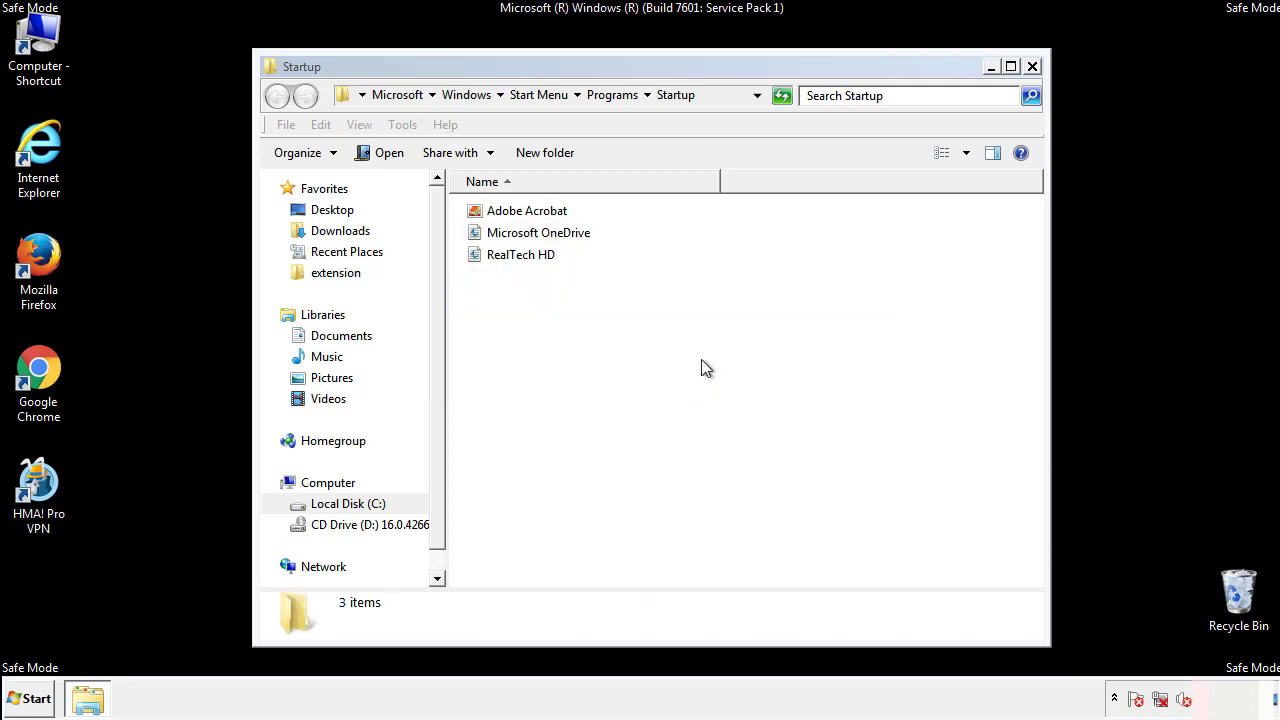
left_click(1032, 67)
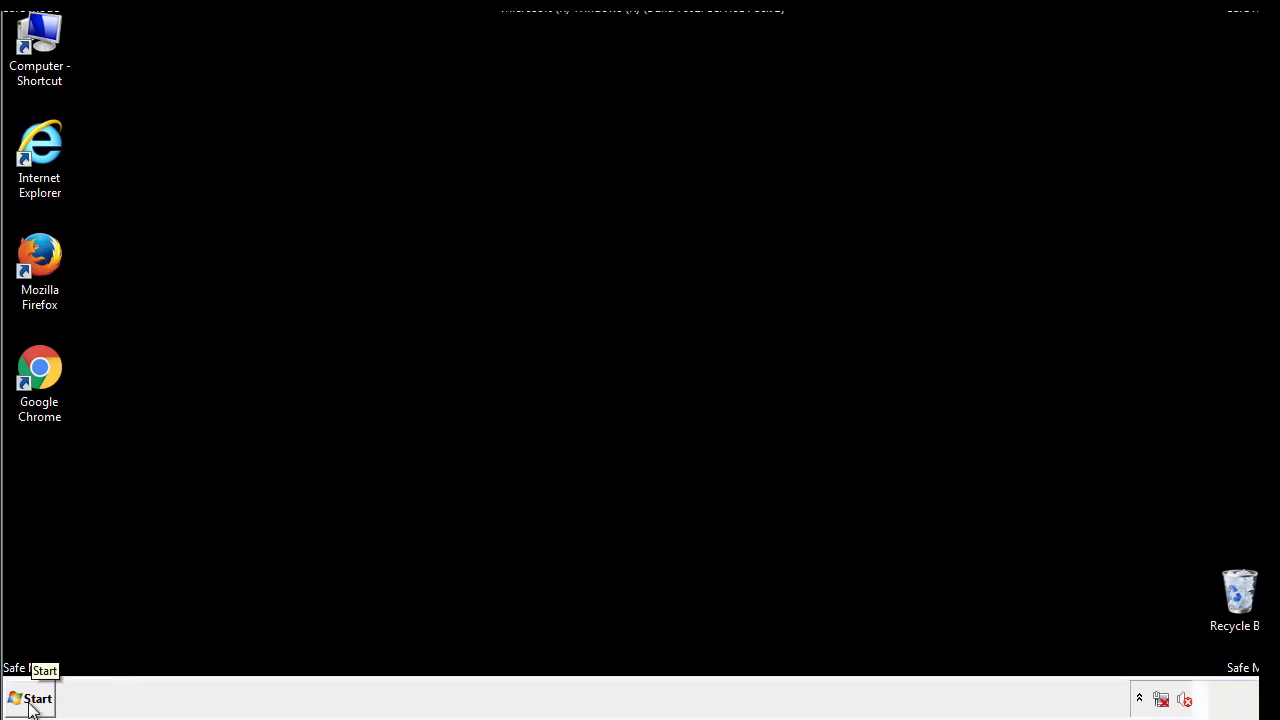
- Find regedit through the Windows program search and launch Registry Editor
left_click(31, 707)
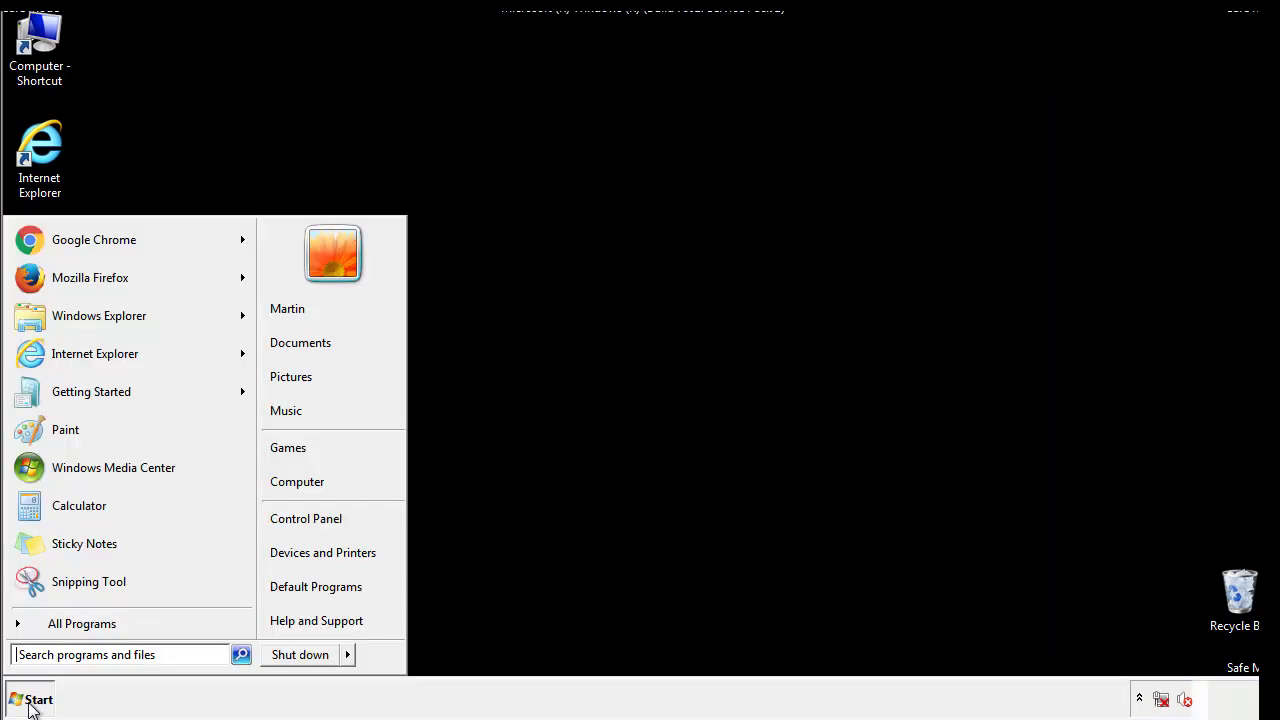
left_click(92, 657)
type("regedit")
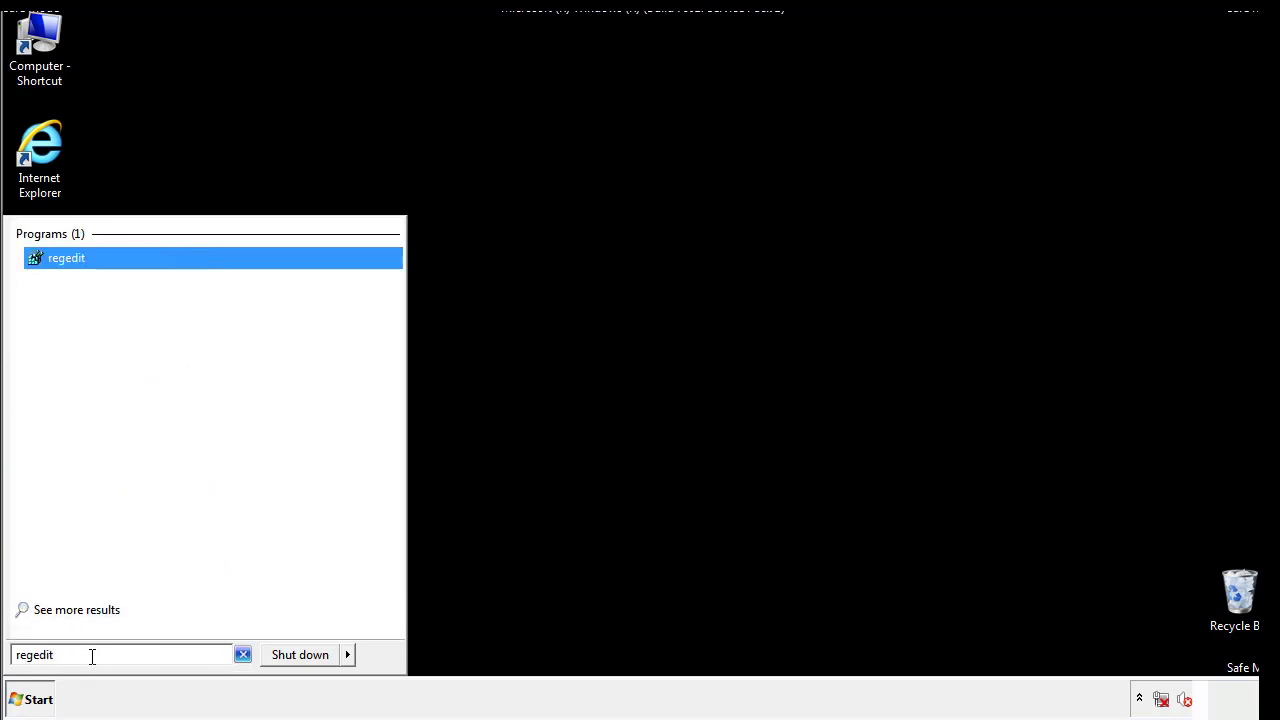
key("Return")
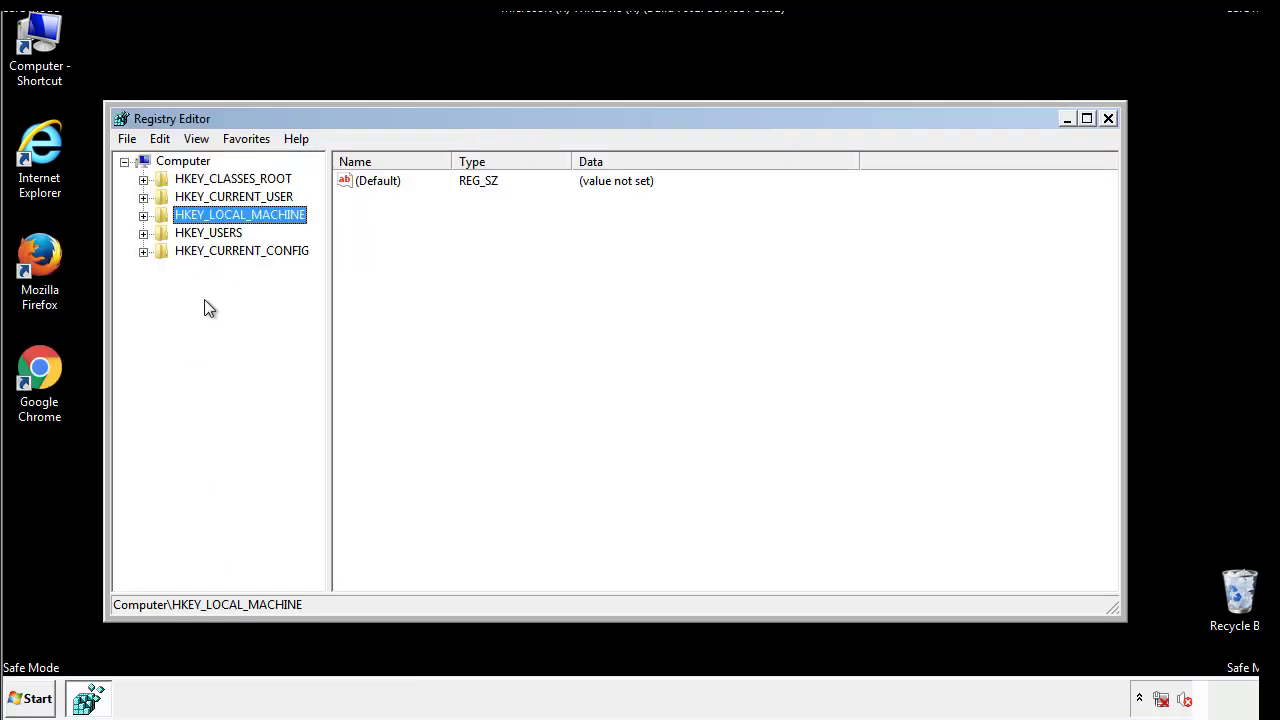
- Open the registry key HKEY_LOCAL_MACHINE\SOFTWARE\Microsoft\Windows\CurrentVersion\Run
left_click(143, 215)
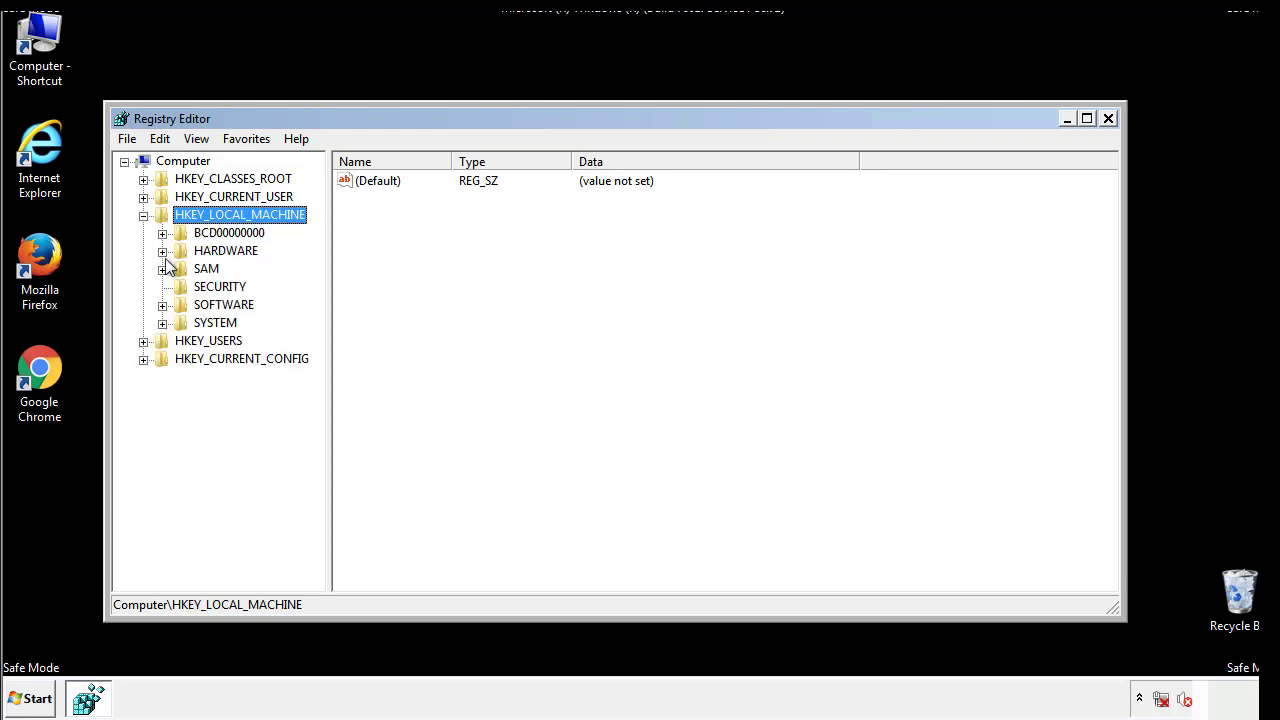
left_click(162, 305)
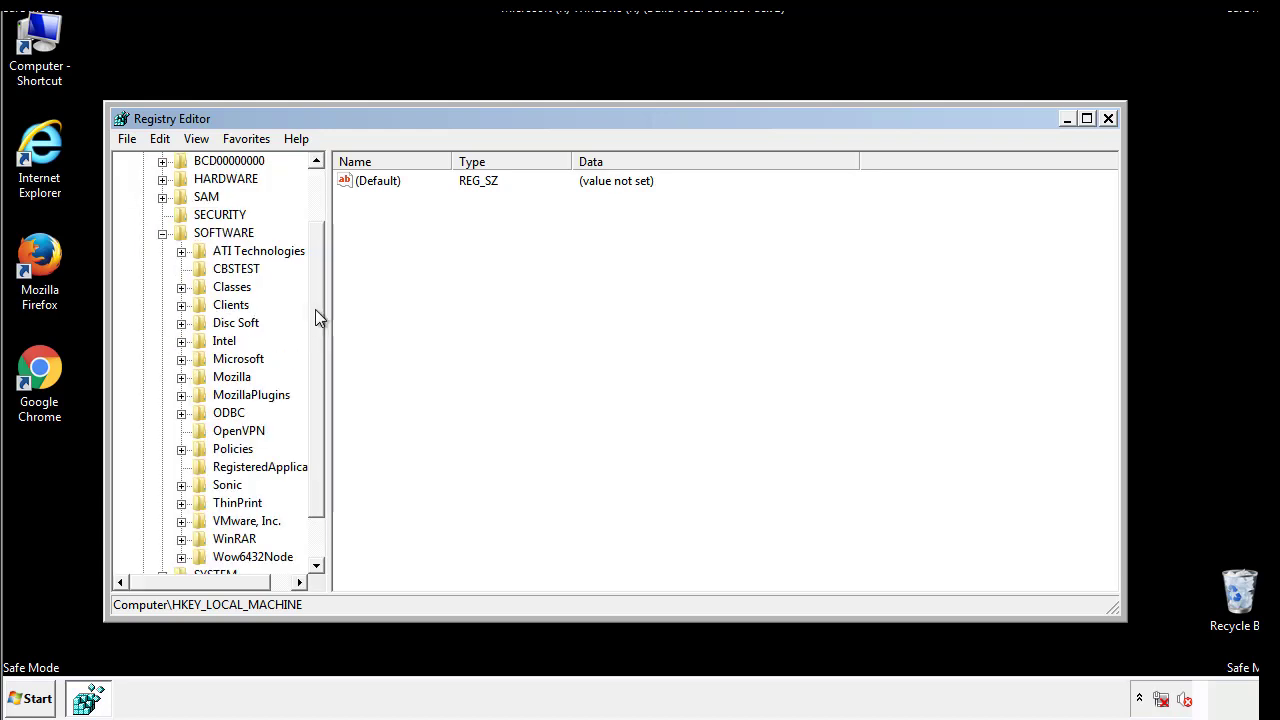
left_click_drag(317, 294, 317, 331)
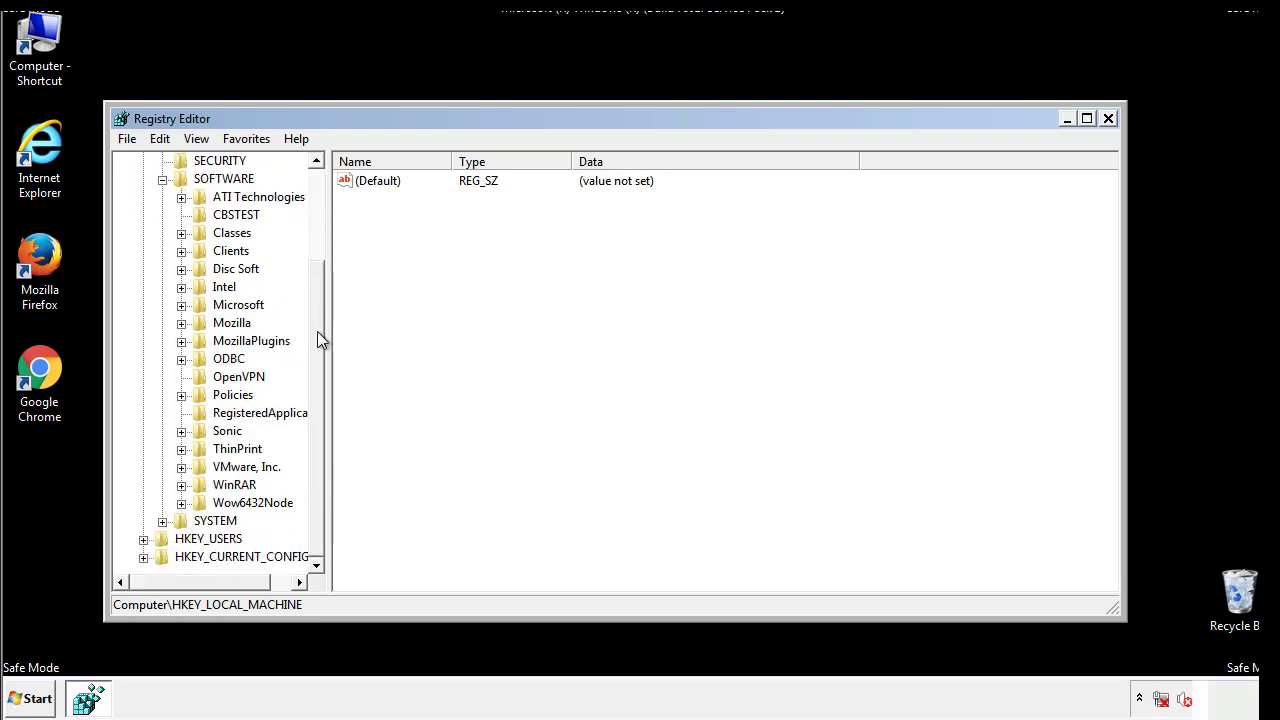
left_click(181, 306)
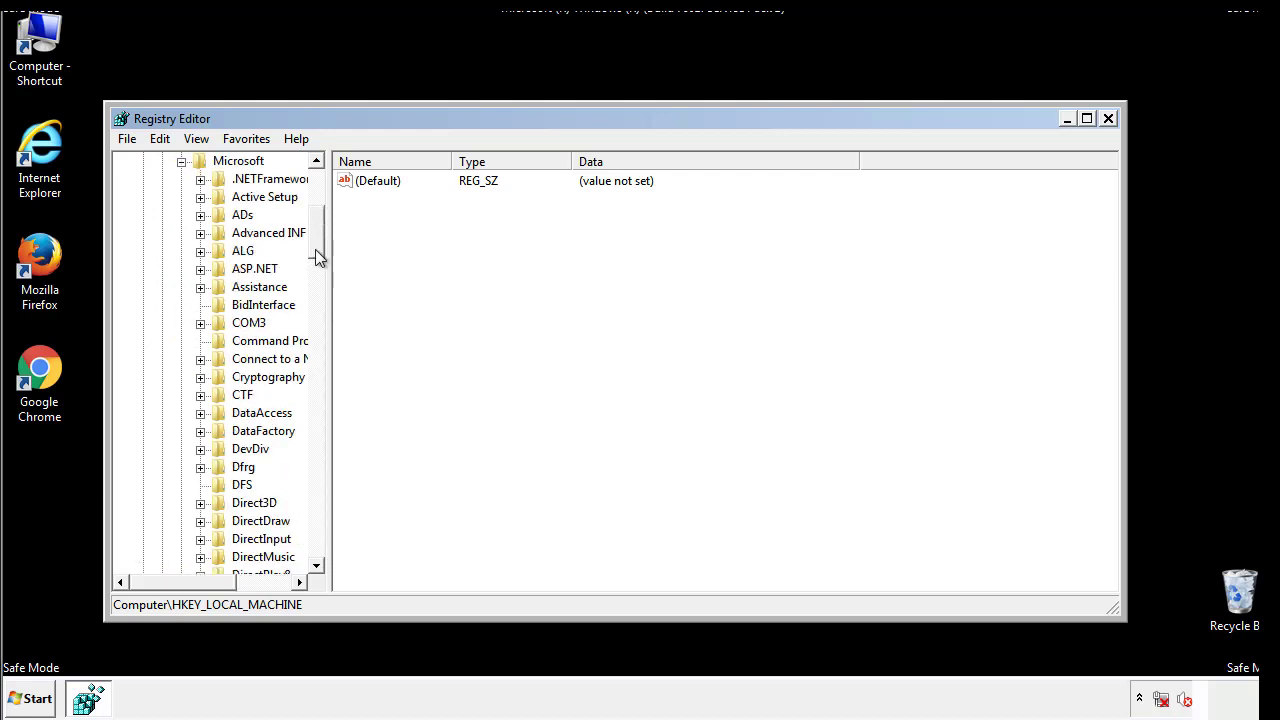
left_click_drag(315, 250, 317, 511)
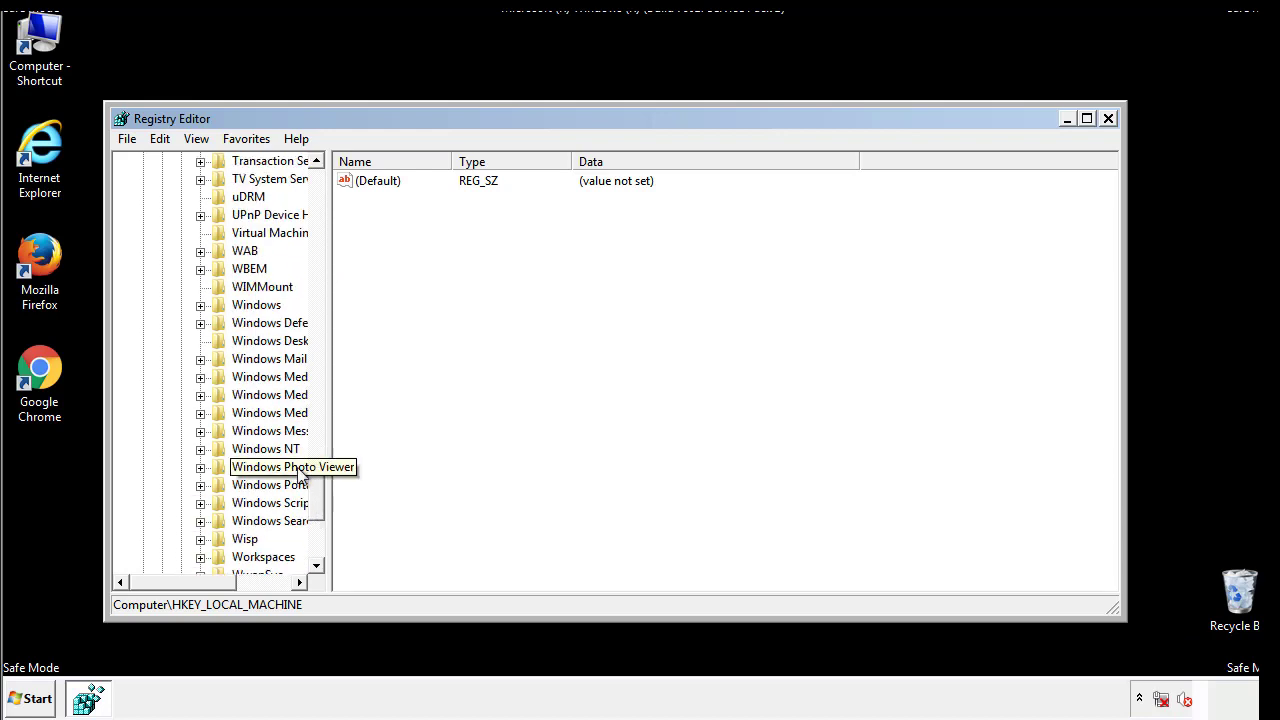
left_click(201, 306)
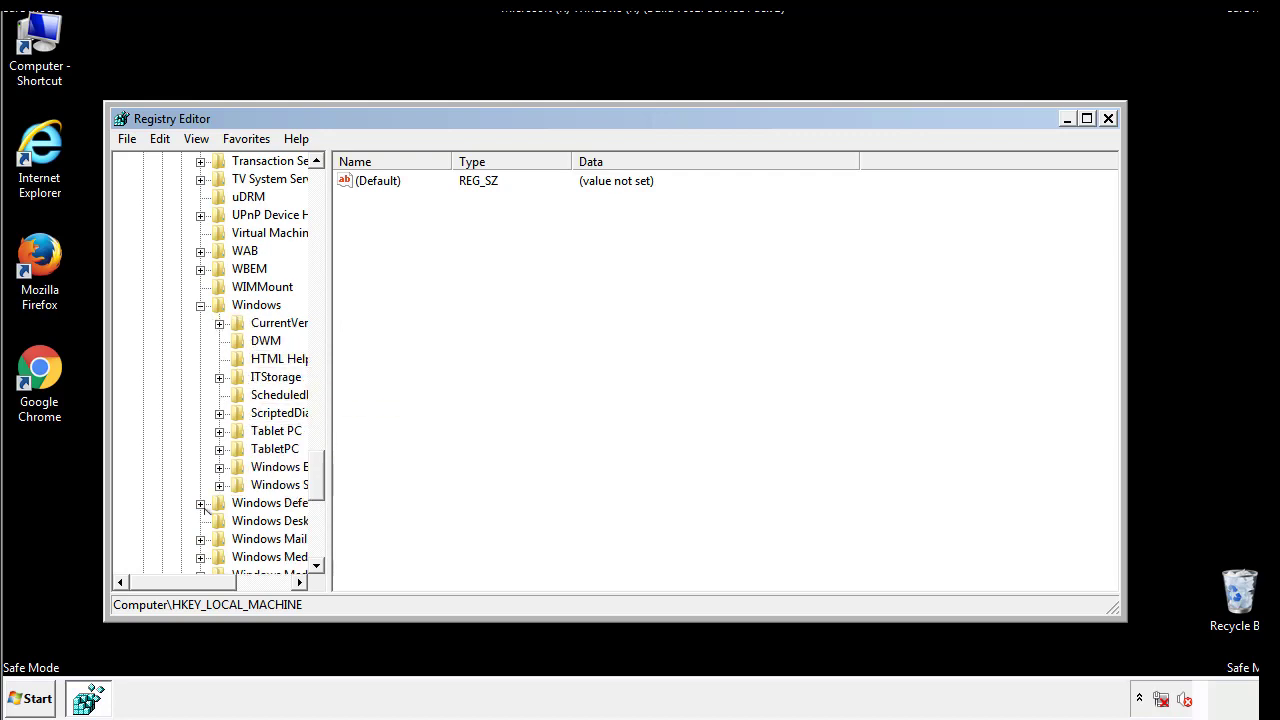
left_click_drag(175, 582, 205, 587)
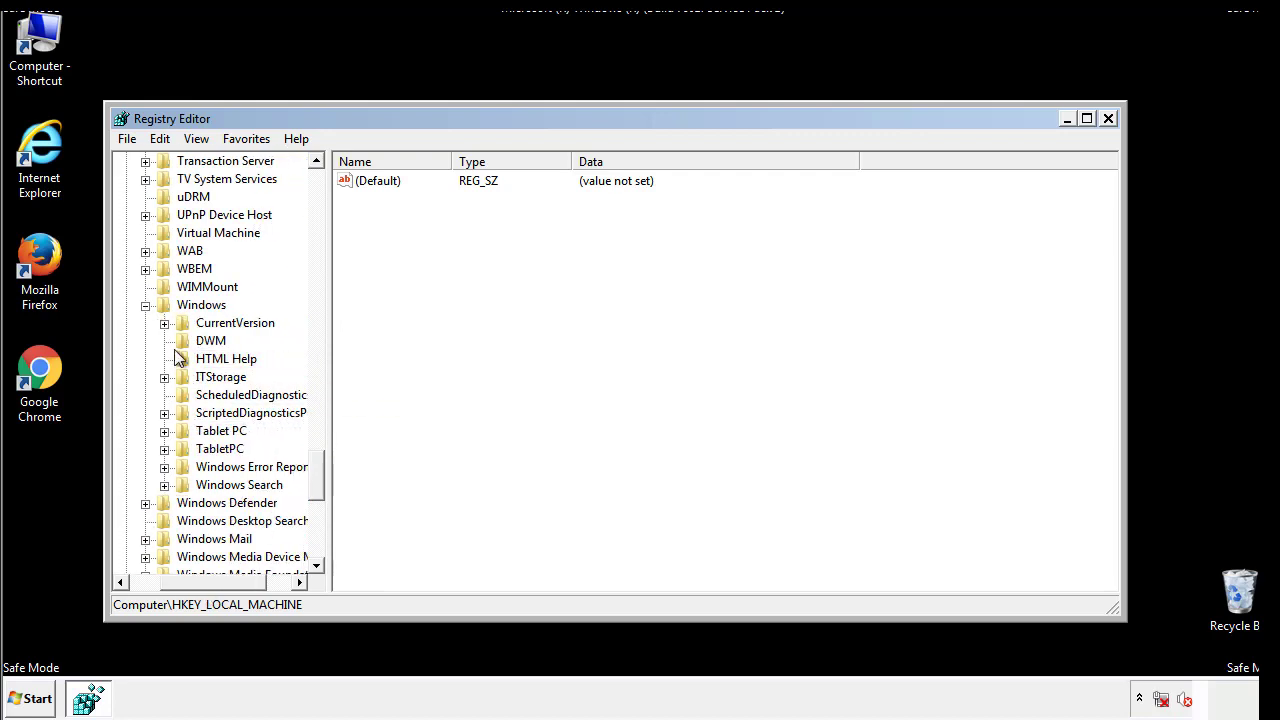
left_click(165, 324)
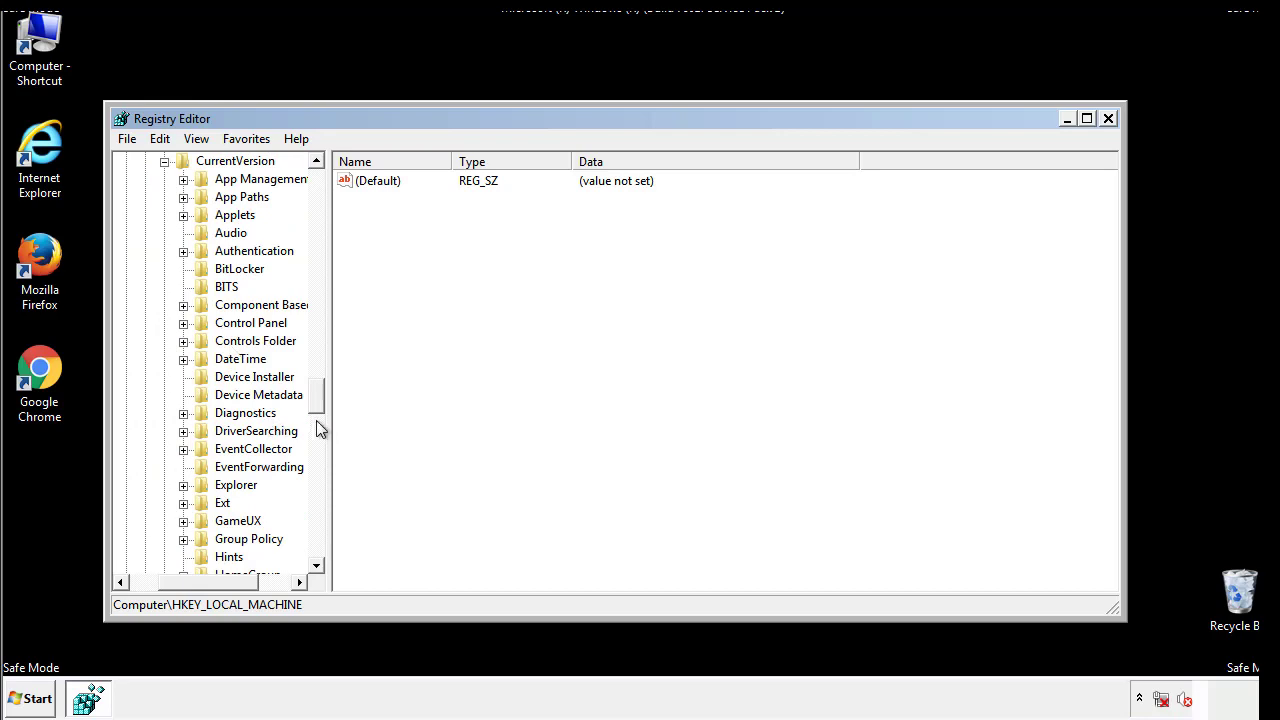
left_click_drag(320, 400, 318, 463)
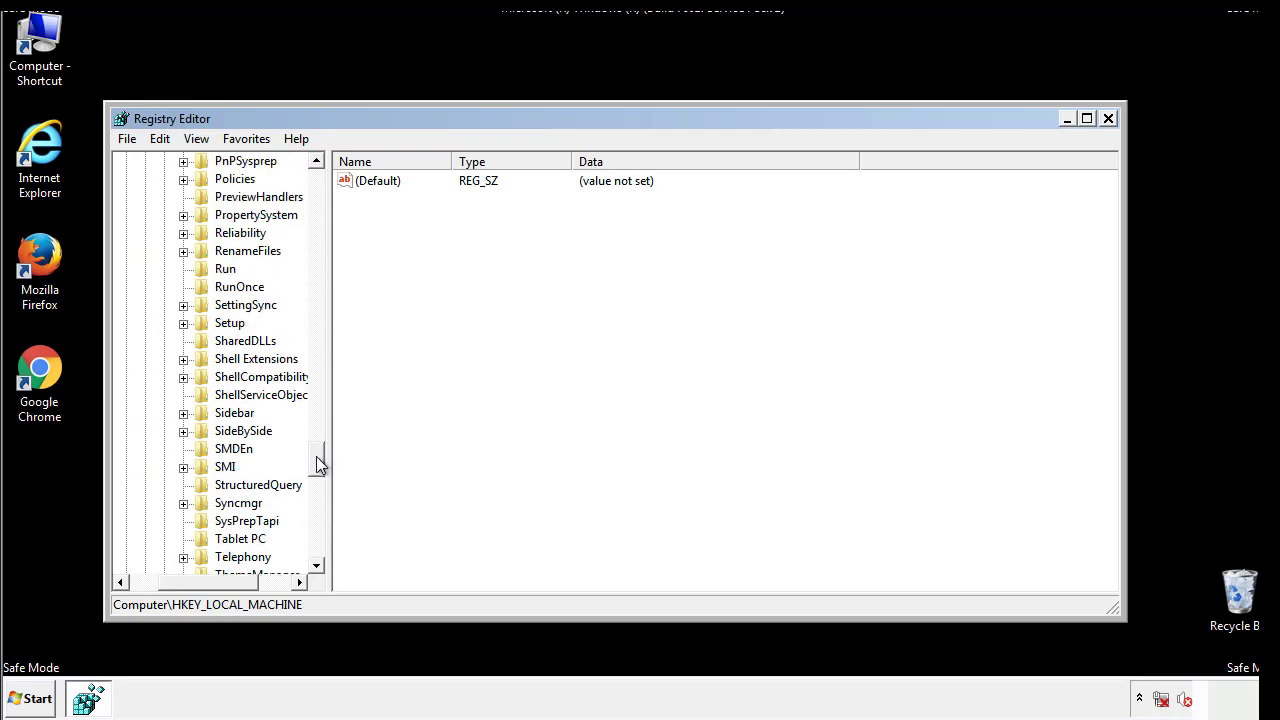
left_click(224, 270)
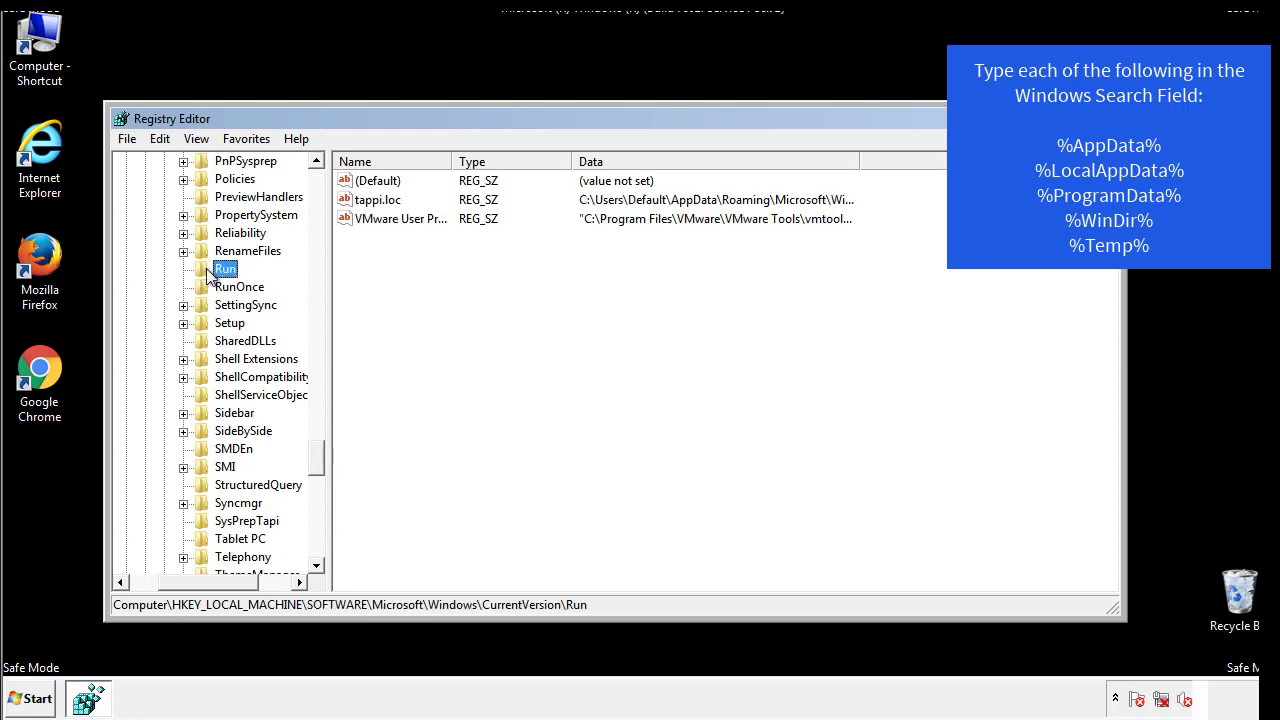
- Delete the tappi.loc value from the local machine's Run key
left_click(379, 204)
right_click(370, 203)
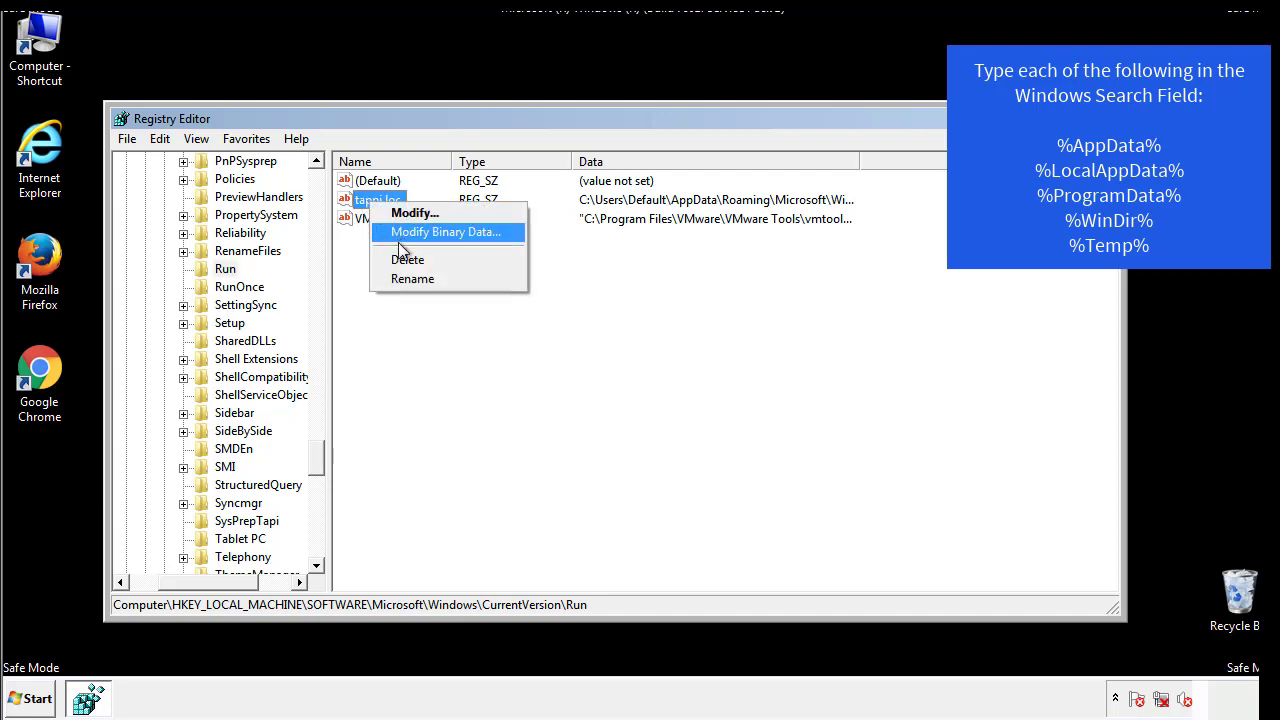
left_click(400, 258)
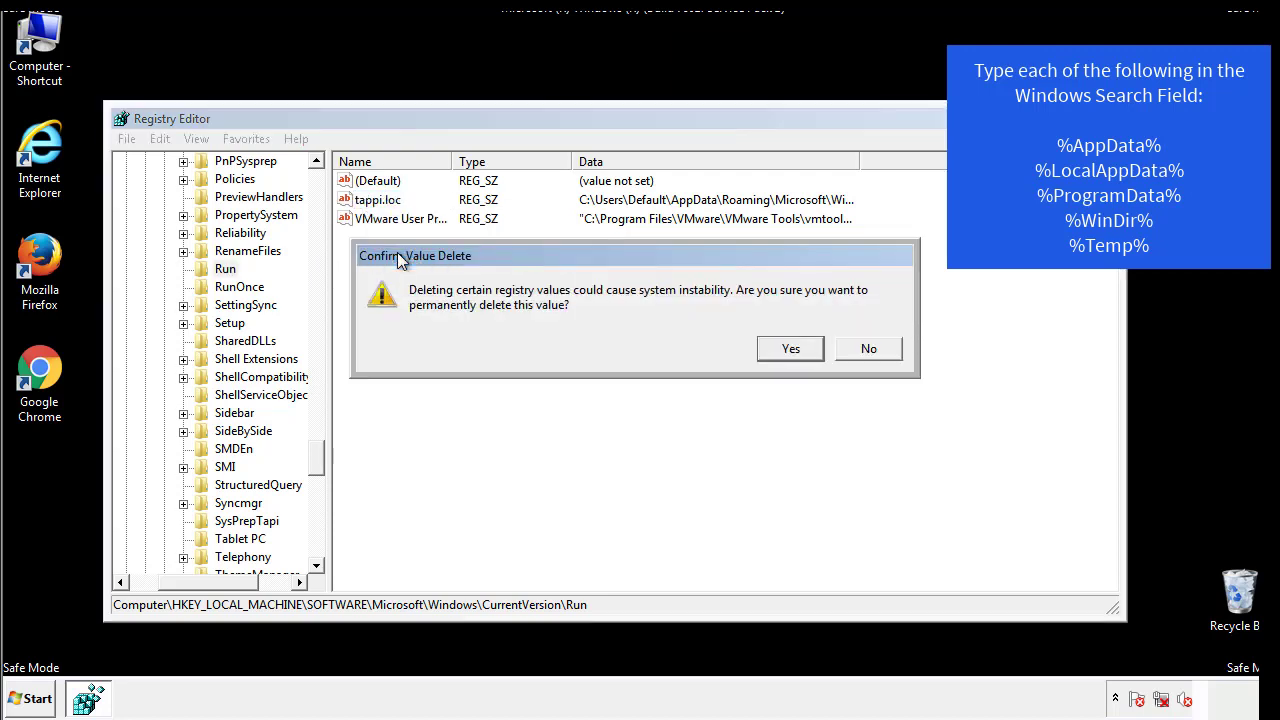
left_click(788, 349)
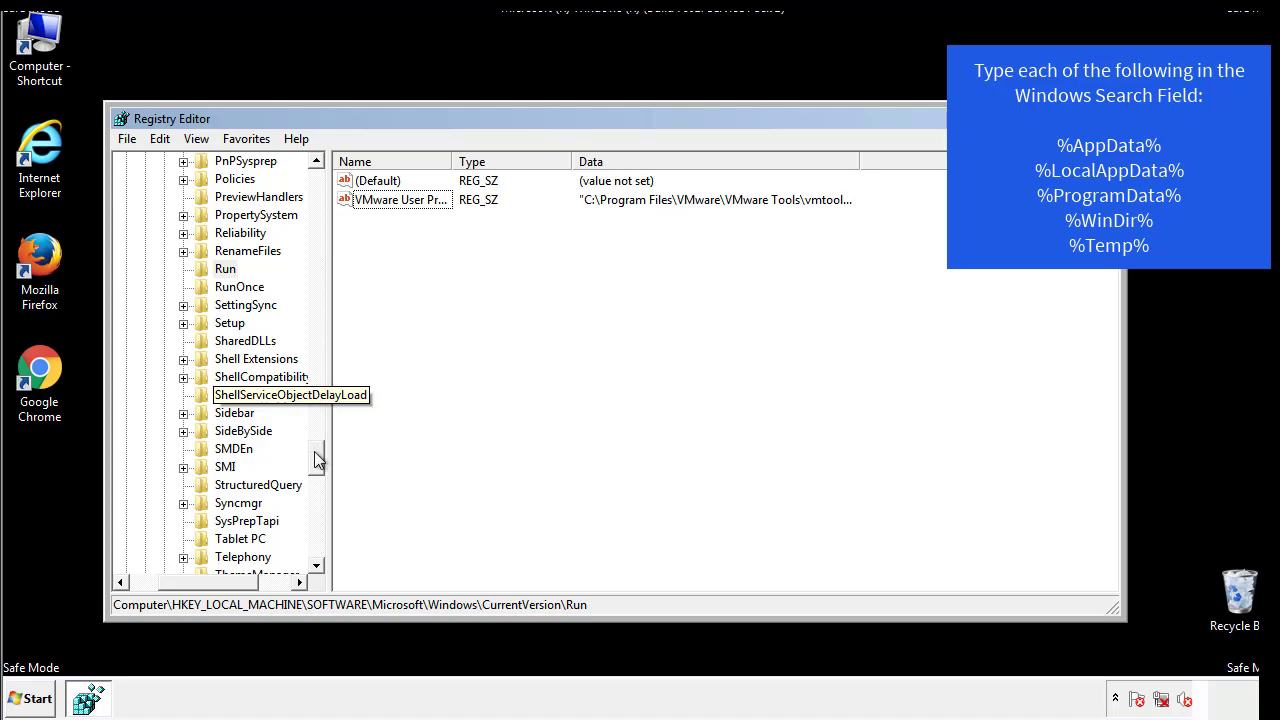
- Collapse the HKEY_LOCAL_MACHINE branch and expand HKEY_CURRENT_USER in the registry tree
left_click_drag(315, 455, 313, 553)
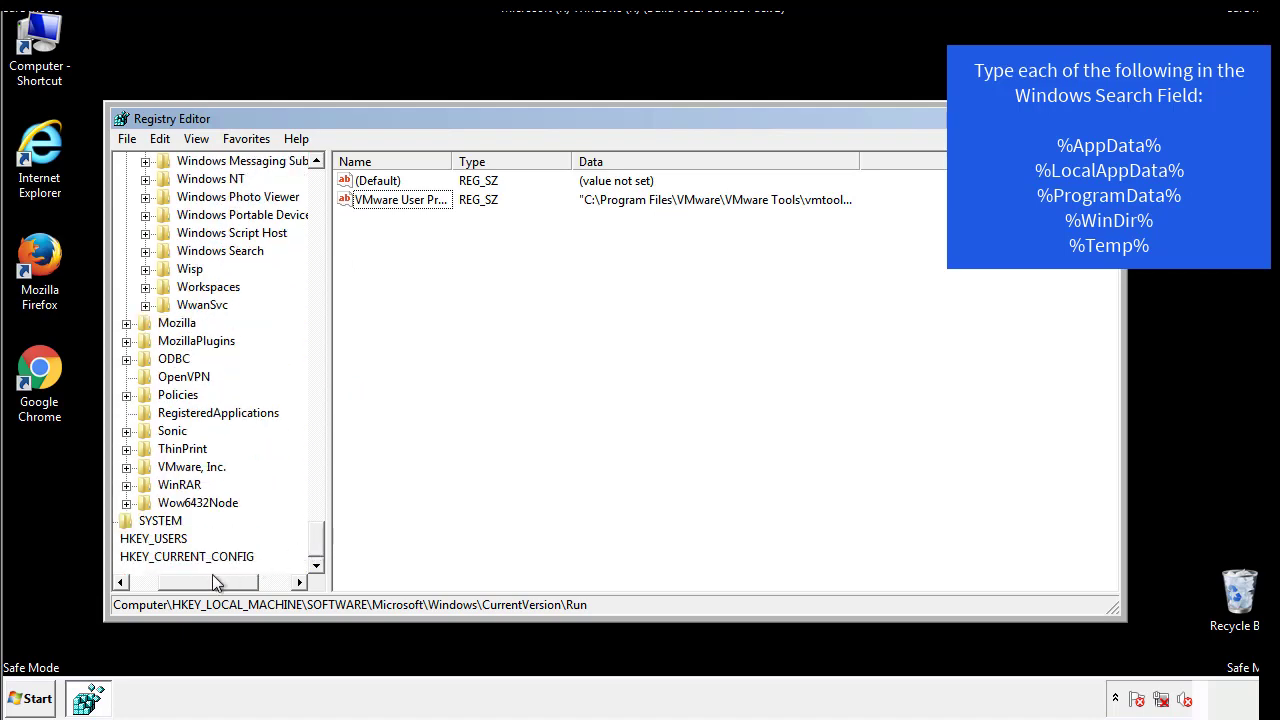
left_click_drag(212, 576, 173, 587)
left_click_drag(315, 540, 326, 190)
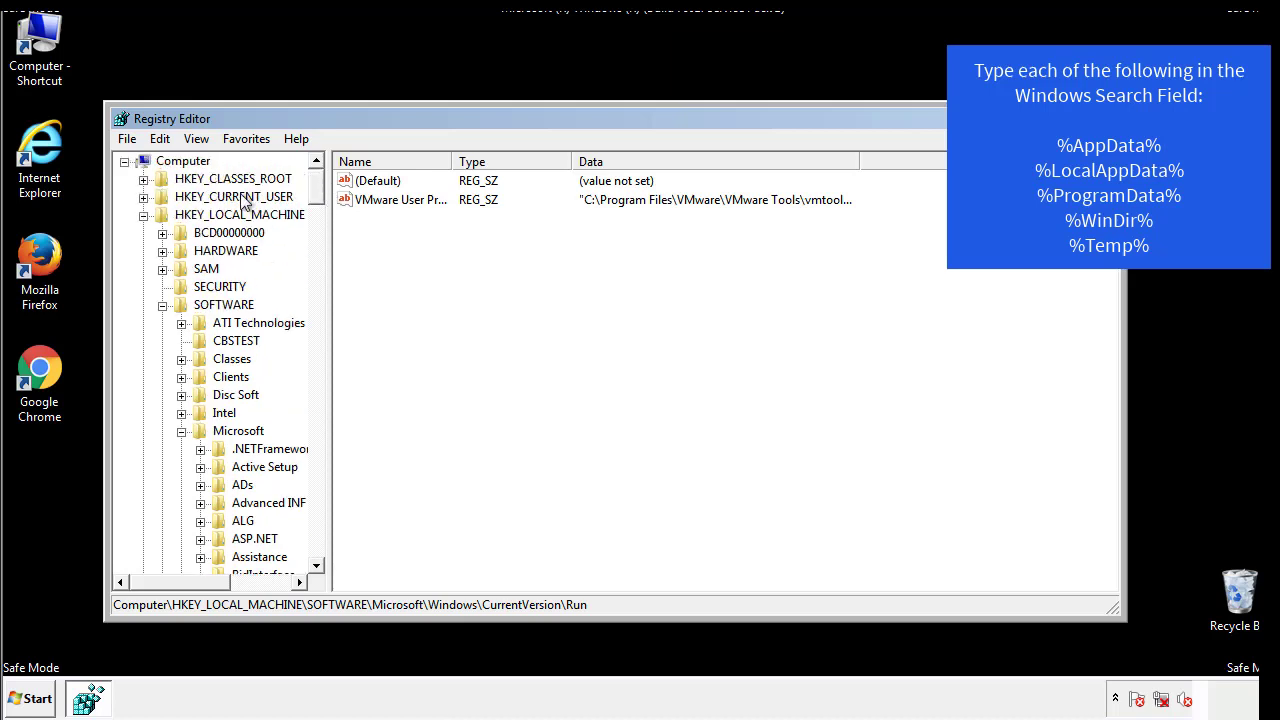
left_click(143, 215)
left_click(143, 197)
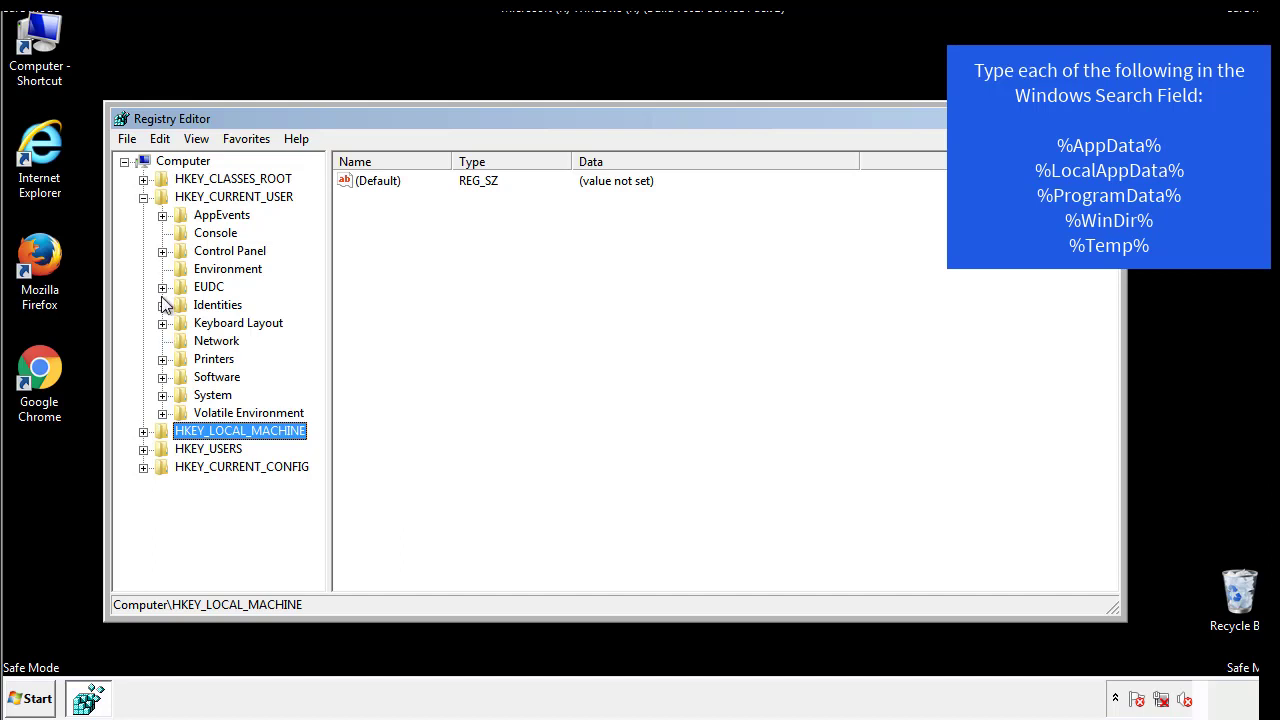
- Open Software\Microsoft\Windows\CurrentVersion\Run under HKEY_CURRENT_USER and check its startup values for suspicious entries
left_click(162, 376)
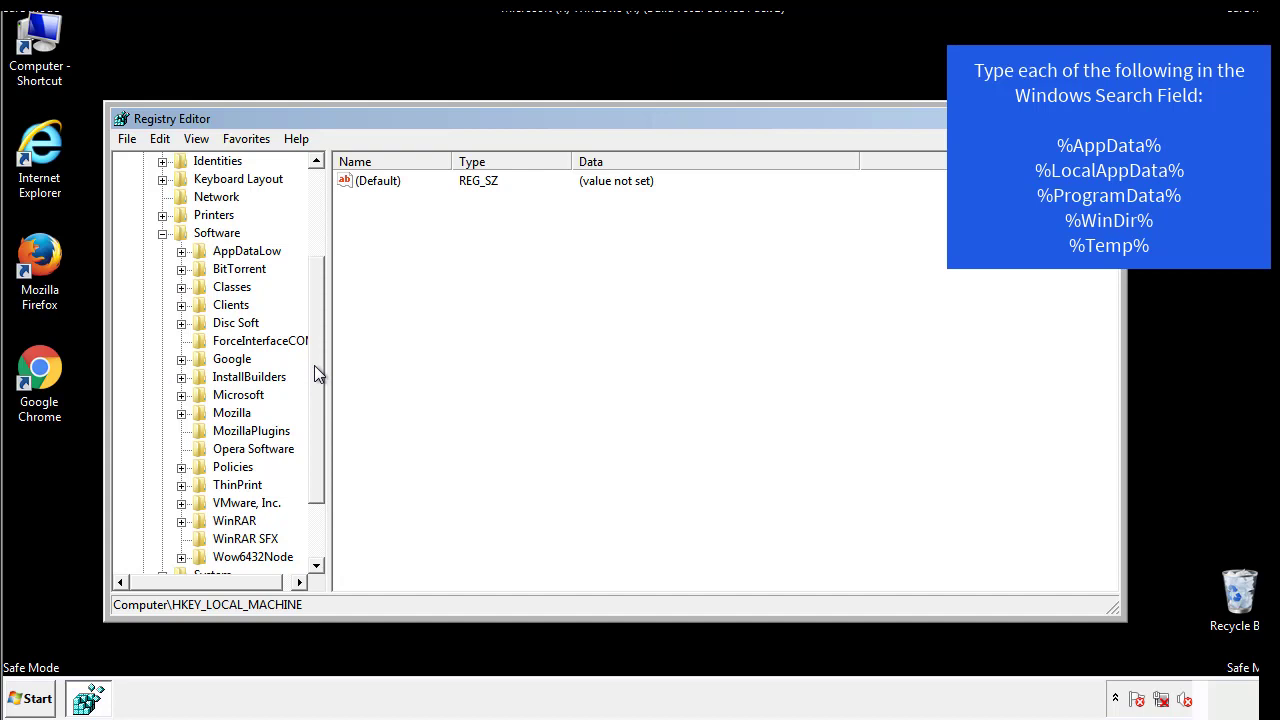
left_click_drag(314, 365, 315, 385)
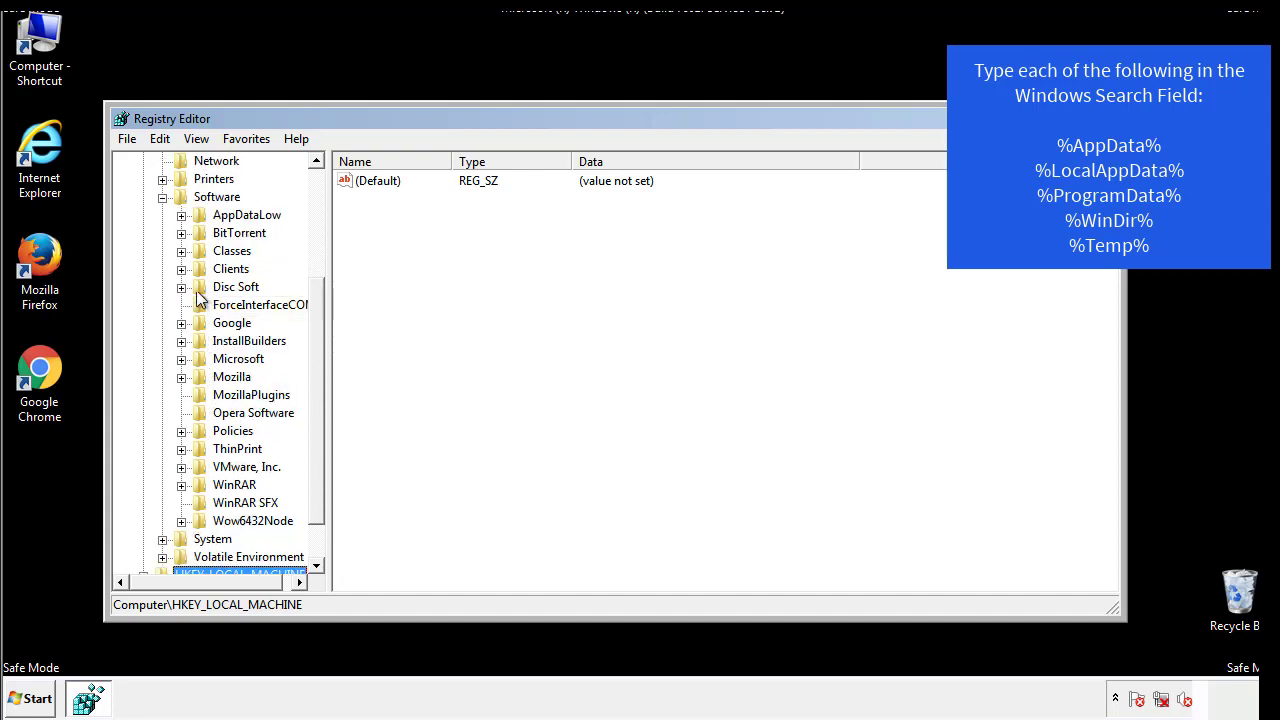
left_click(181, 360)
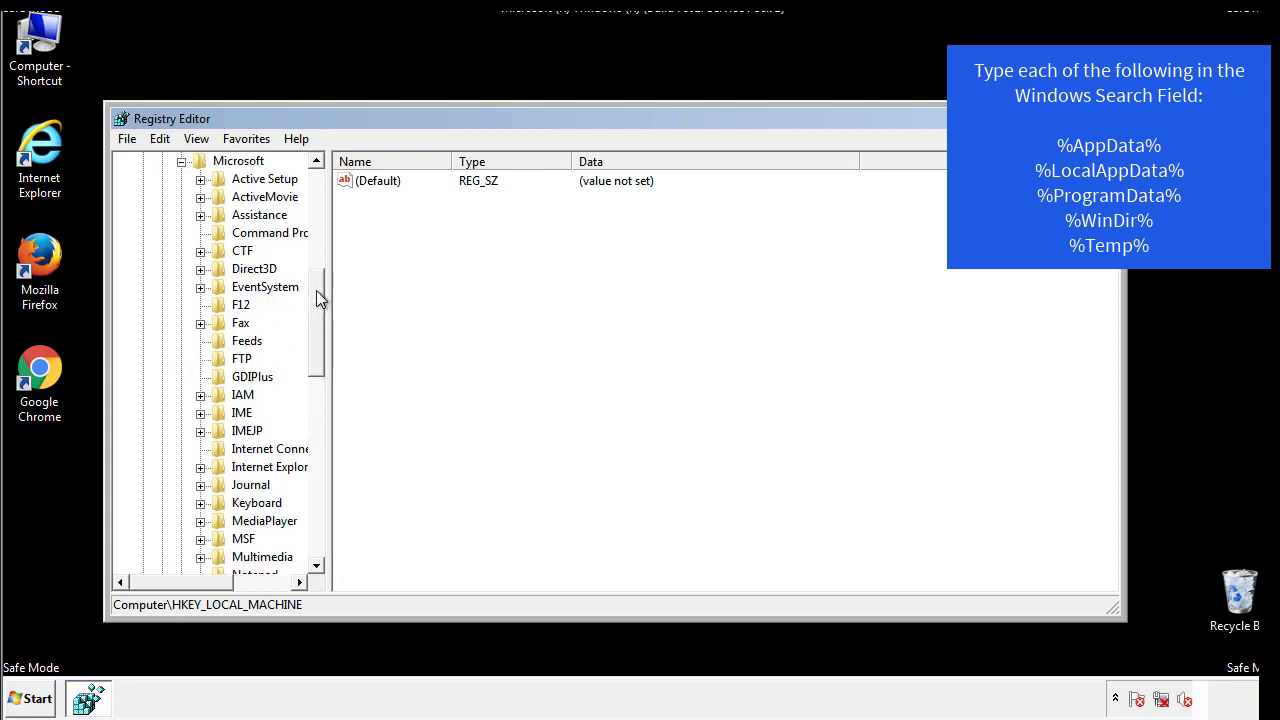
left_click_drag(316, 290, 315, 416)
left_click(200, 341)
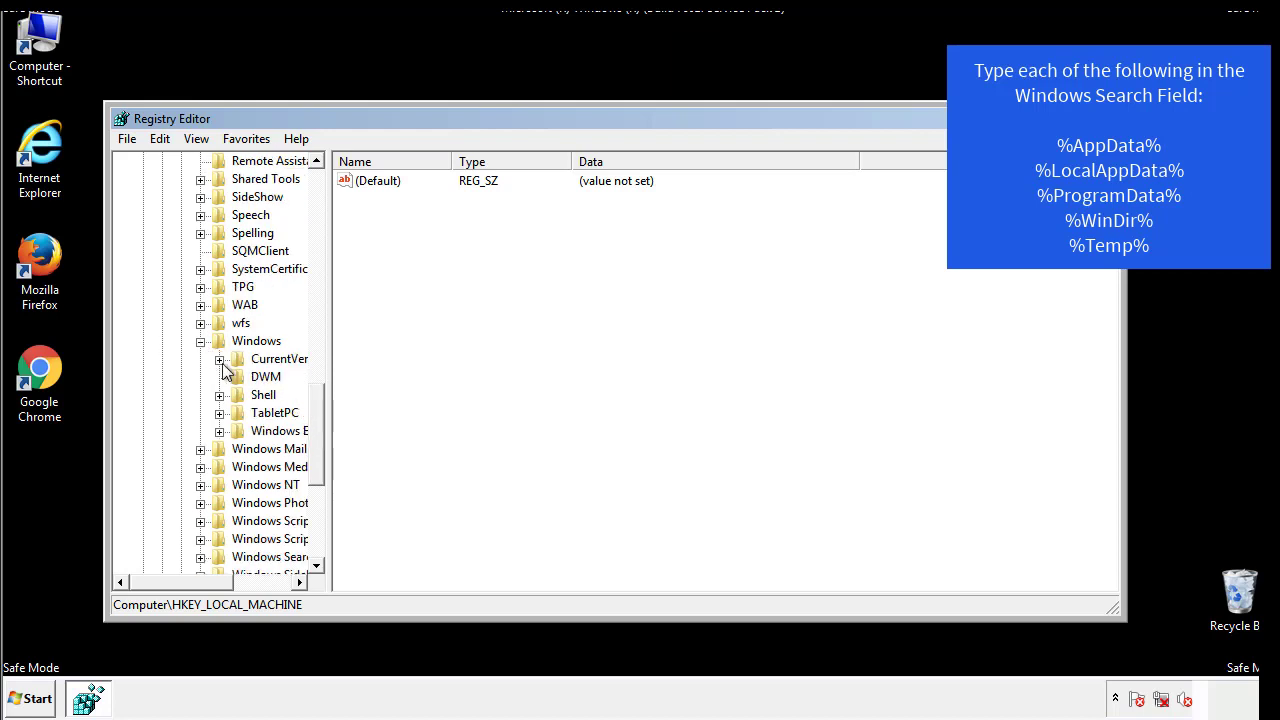
left_click(221, 360)
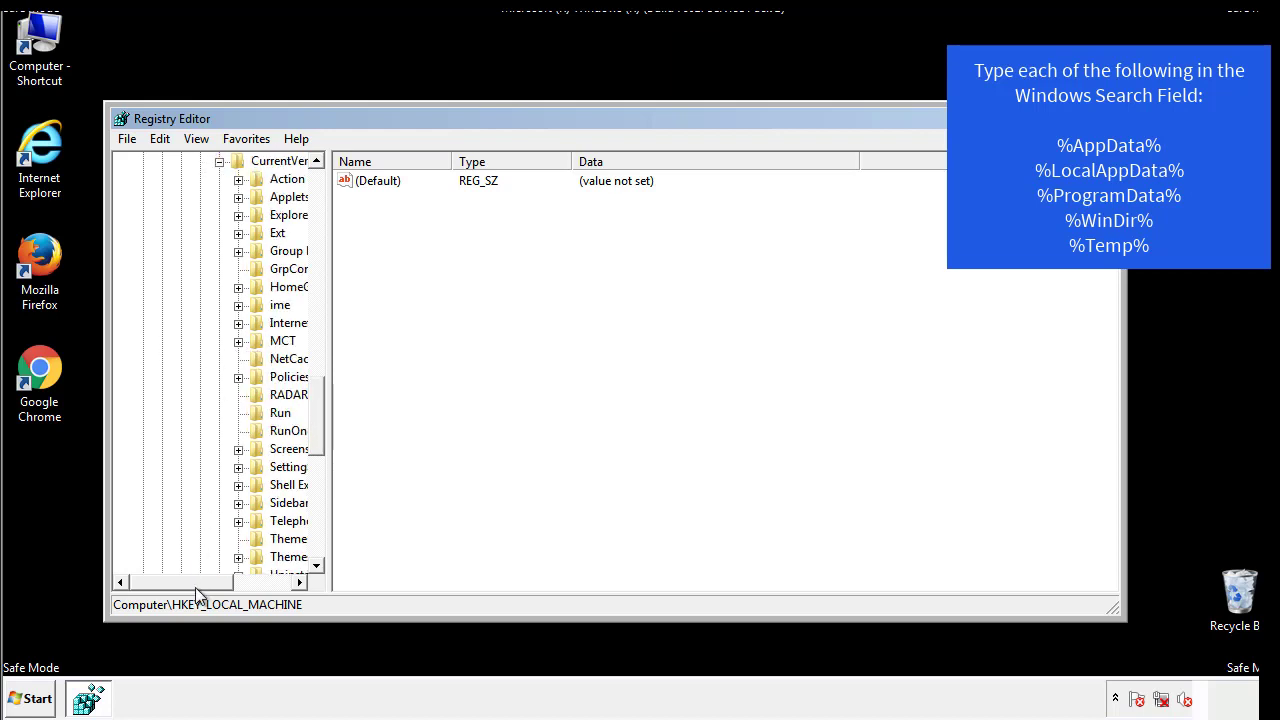
left_click_drag(195, 587, 227, 584)
left_click(223, 413)
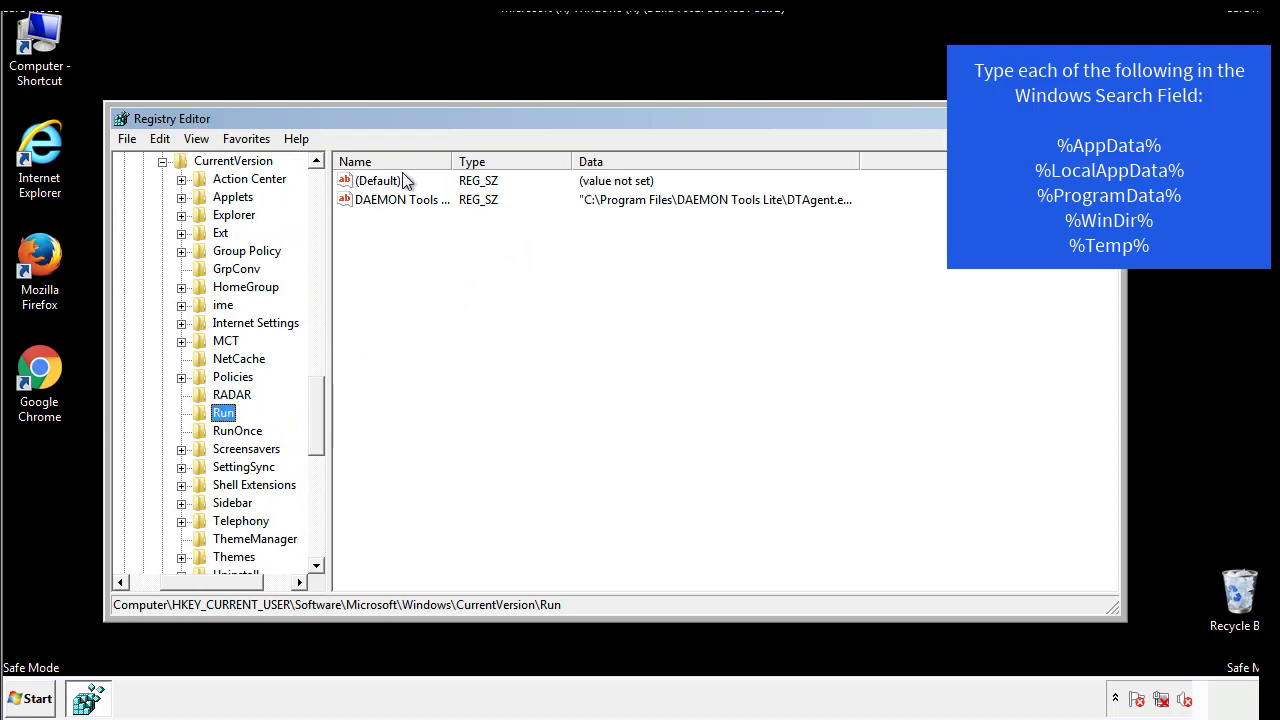
left_click(476, 232)
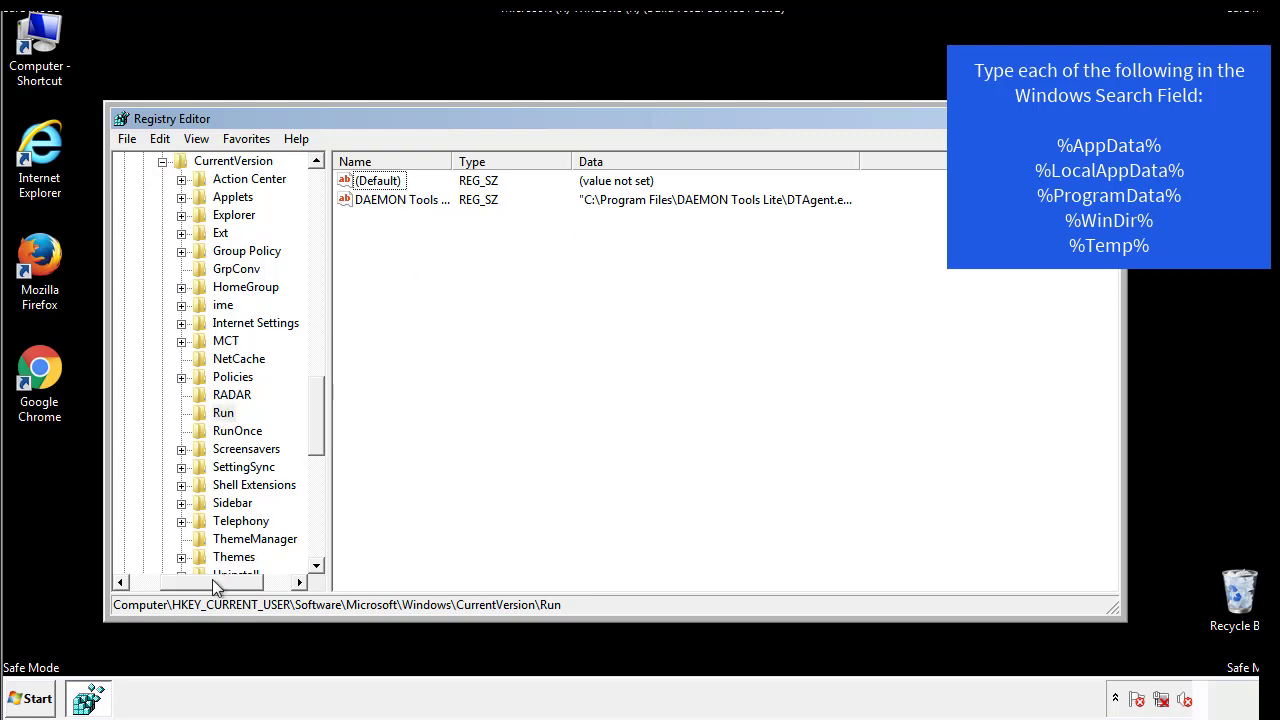
- Collapse the current user's Windows key and search the registry for %temp%
left_click_drag(212, 579, 186, 581)
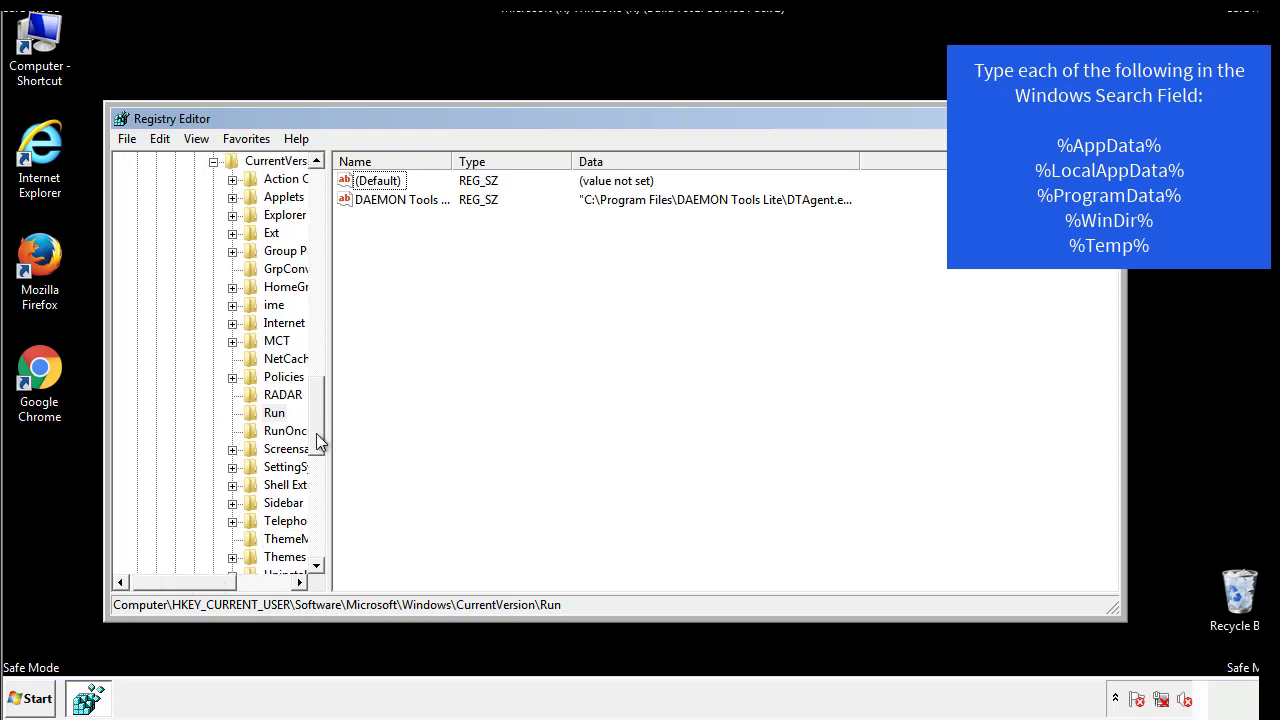
left_click_drag(320, 443, 322, 352)
left_click(196, 467)
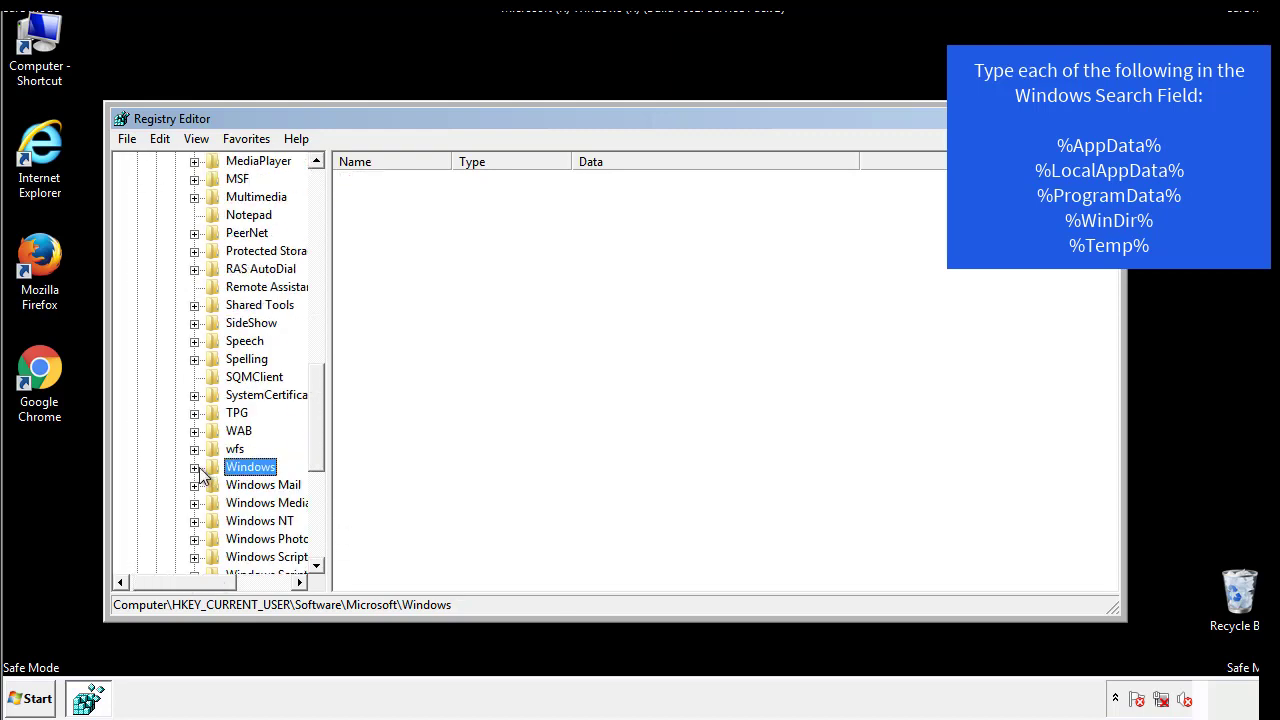
left_click_drag(323, 446, 322, 223)
left_click(172, 140)
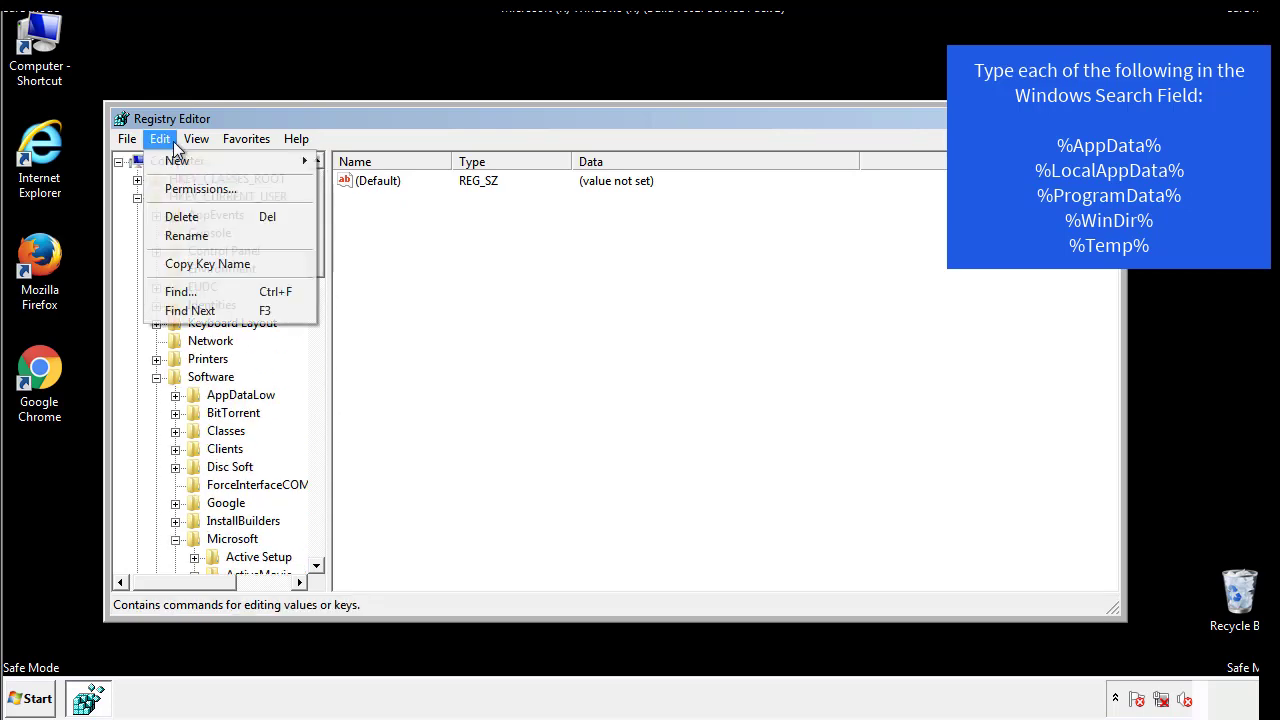
left_click(180, 291)
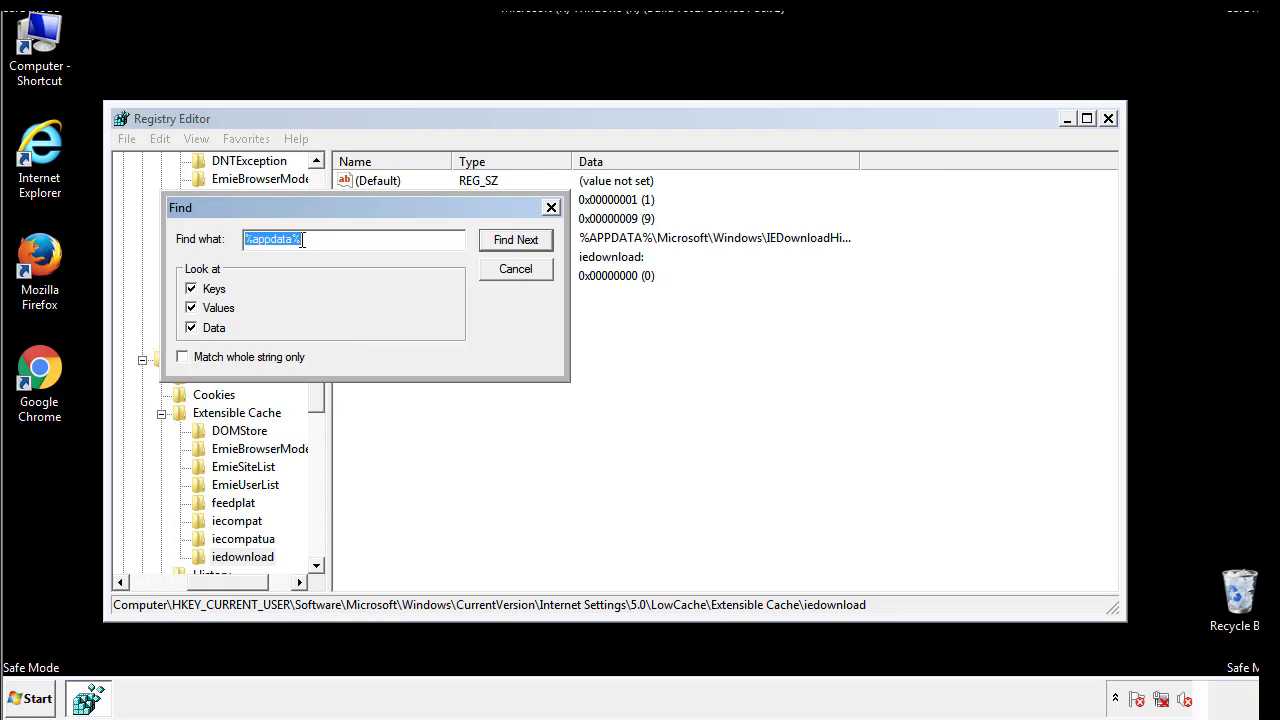
type("%temp%")
key("Return")
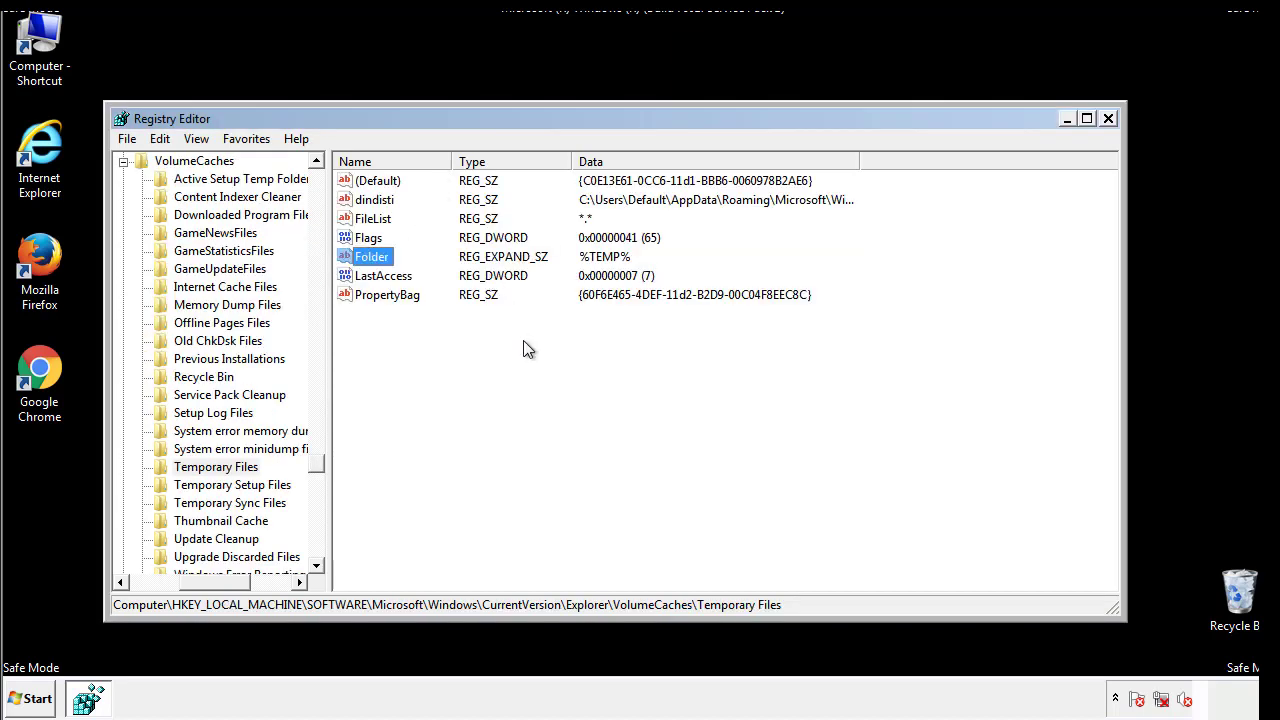
- Delete all values in the Temporary Files key under VolumeCaches and close Registry Editor
left_click_drag(410, 320, 362, 188)
right_click(361, 180)
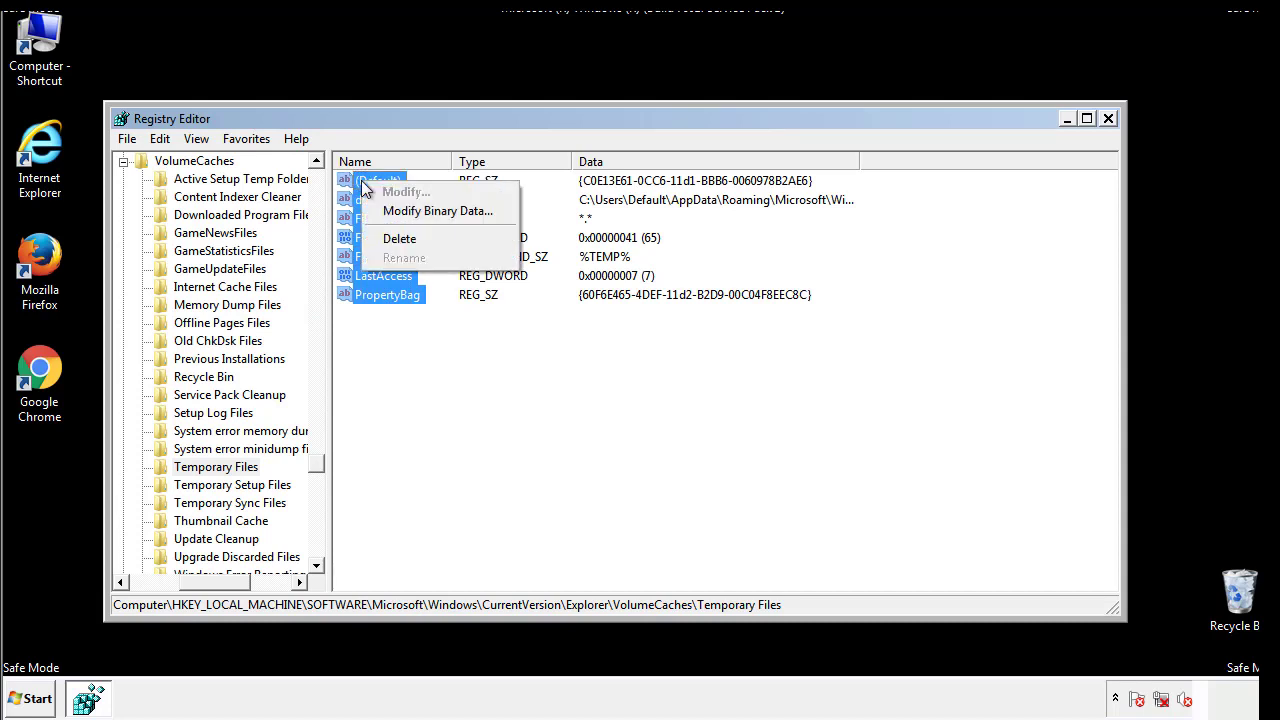
left_click(392, 240)
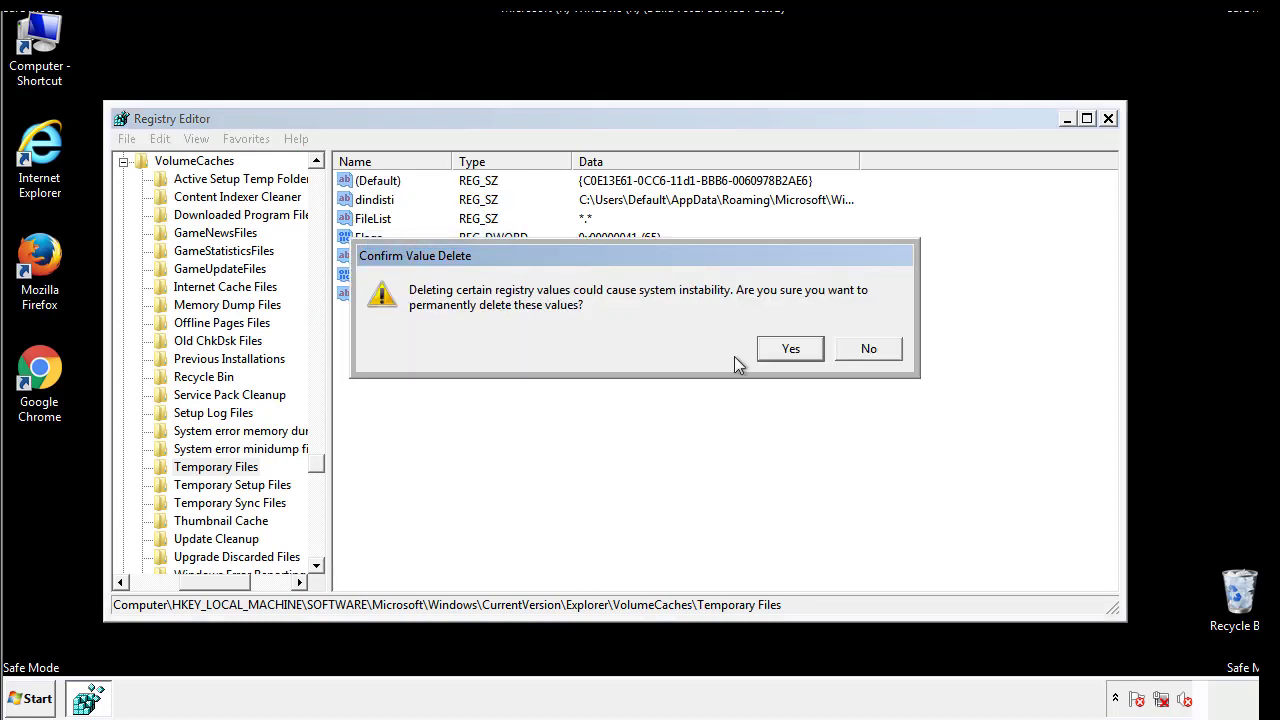
left_click(805, 349)
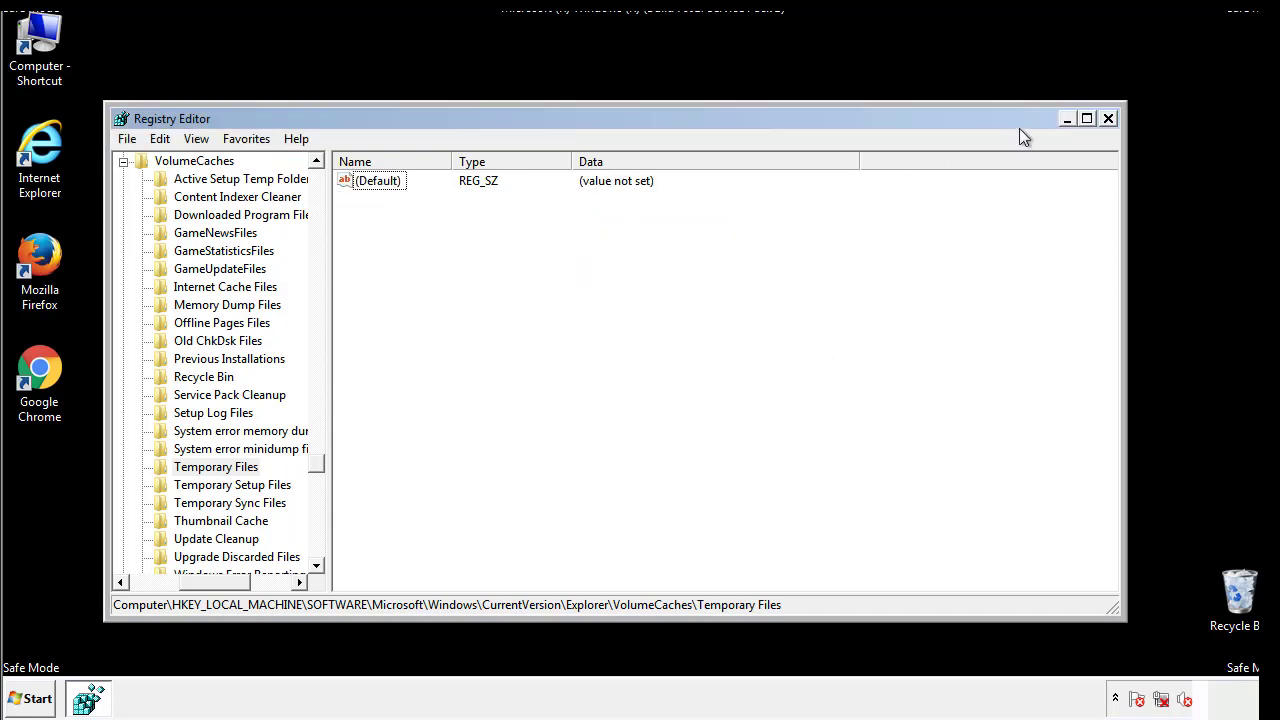
left_click(1110, 119)
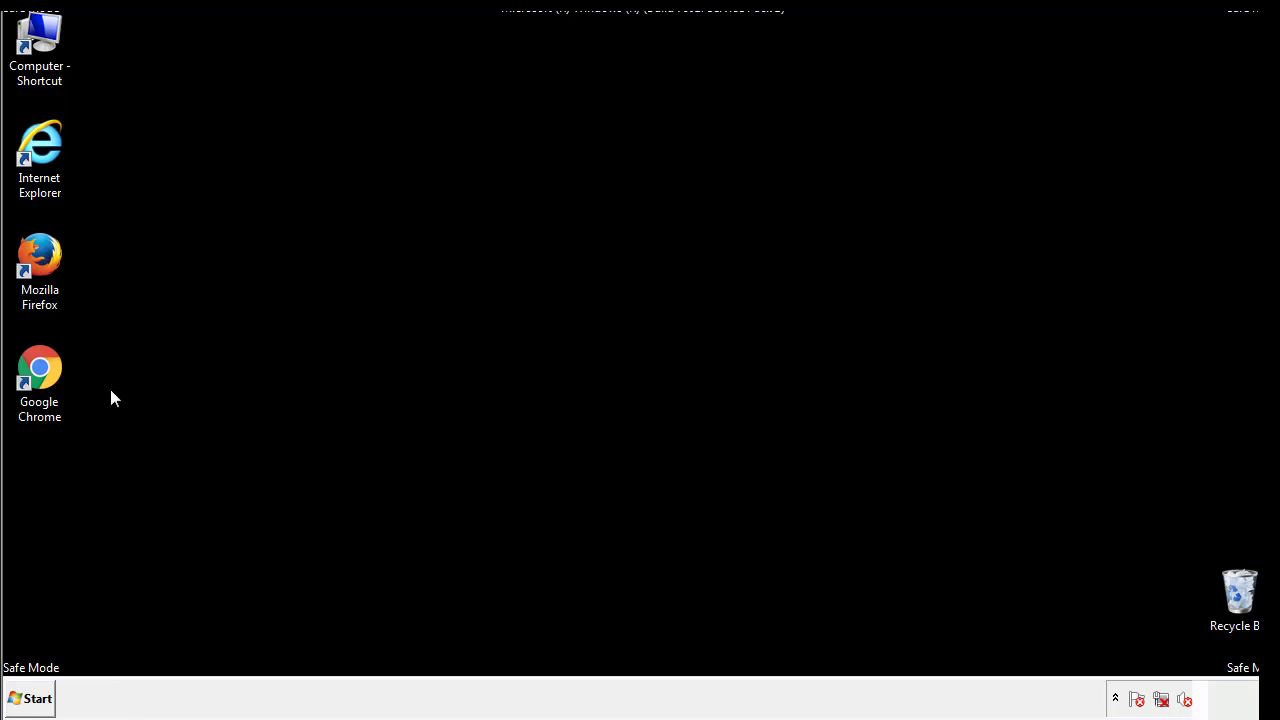
- Launch System Configuration by running msconfig
left_click(23, 702)
left_click(68, 654)
type("ms")
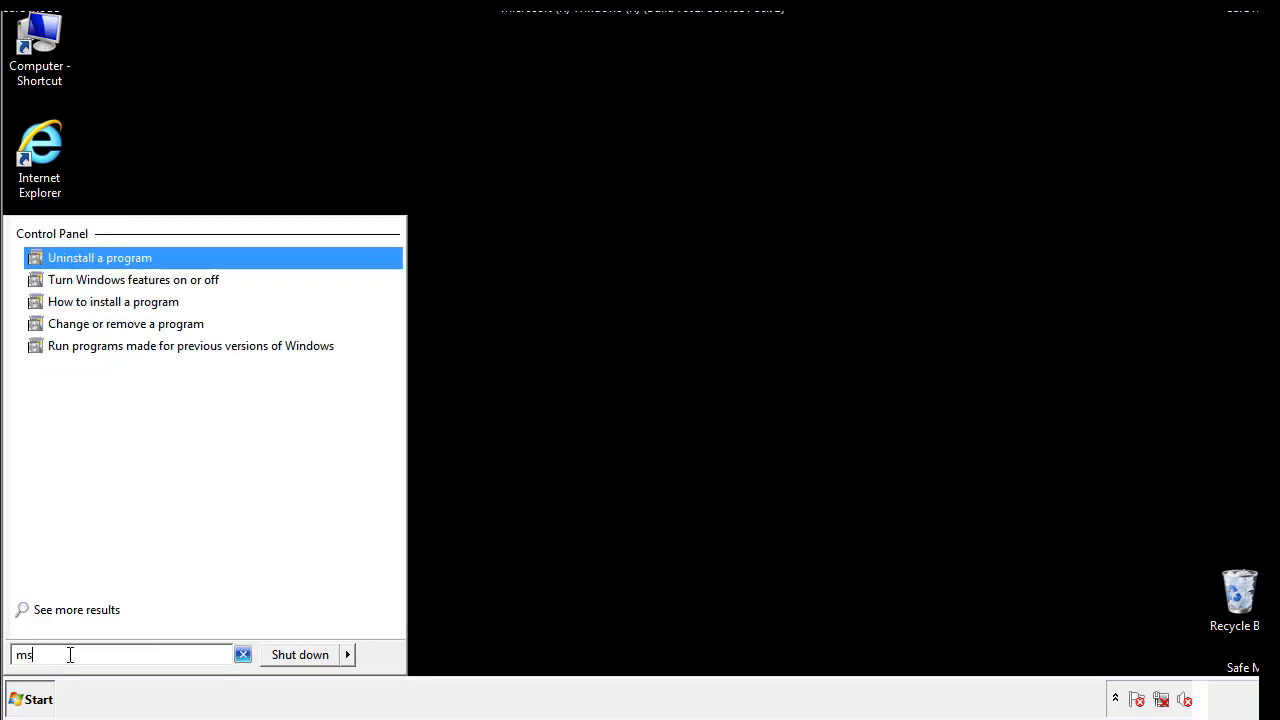
type("config")
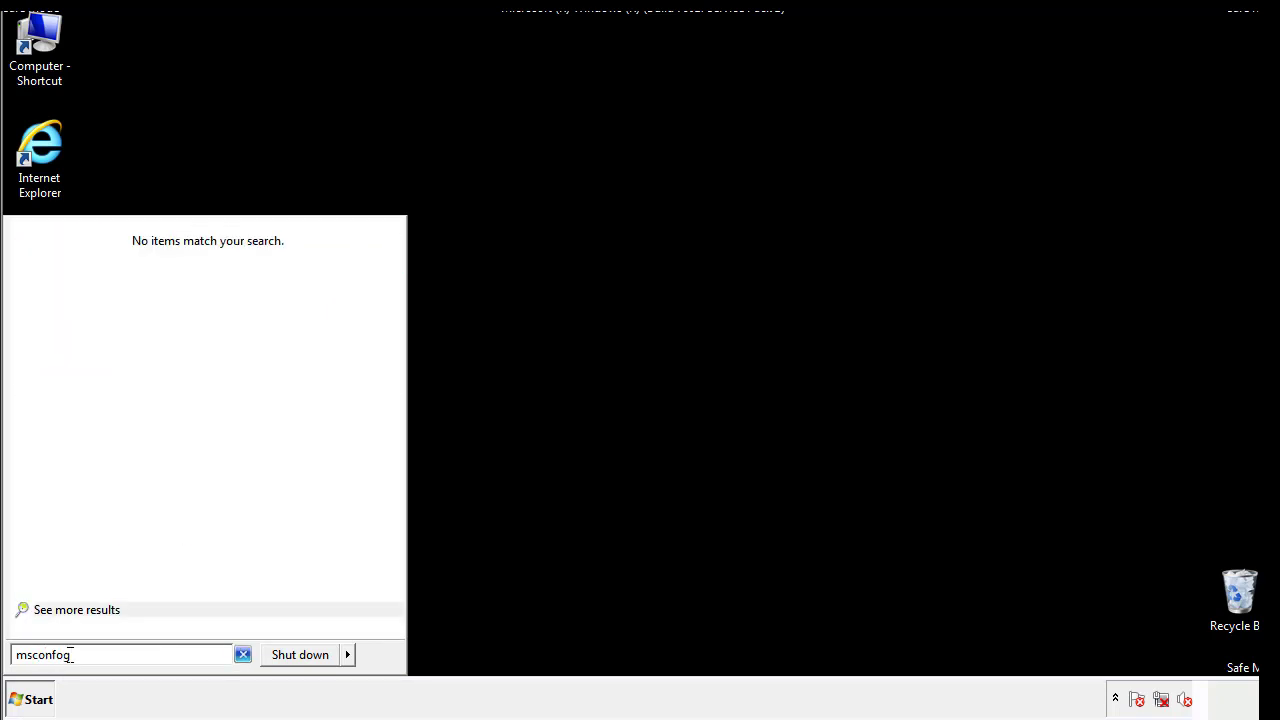
key("BackSpace")
key("BackSpace")
type("ig")
key("Return")
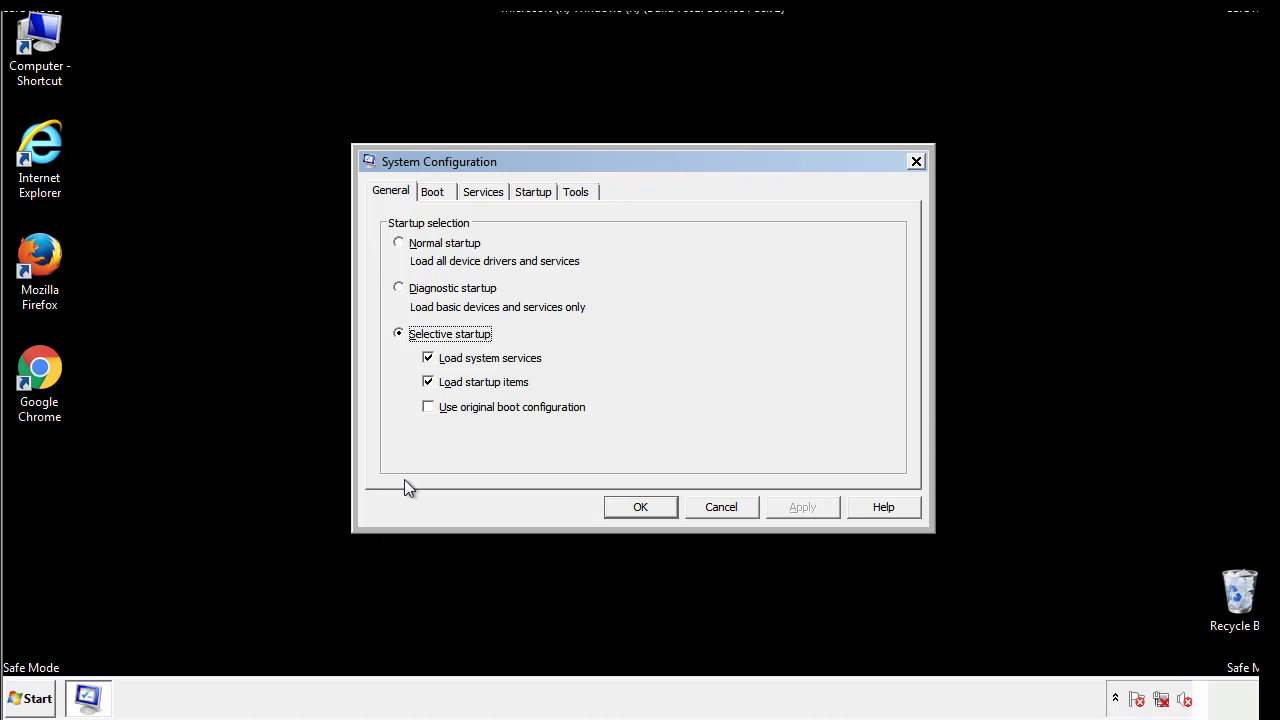
- Turn off Safe boot in the boot options, apply the change and restart the computer
left_click(432, 192)
left_click(403, 384)
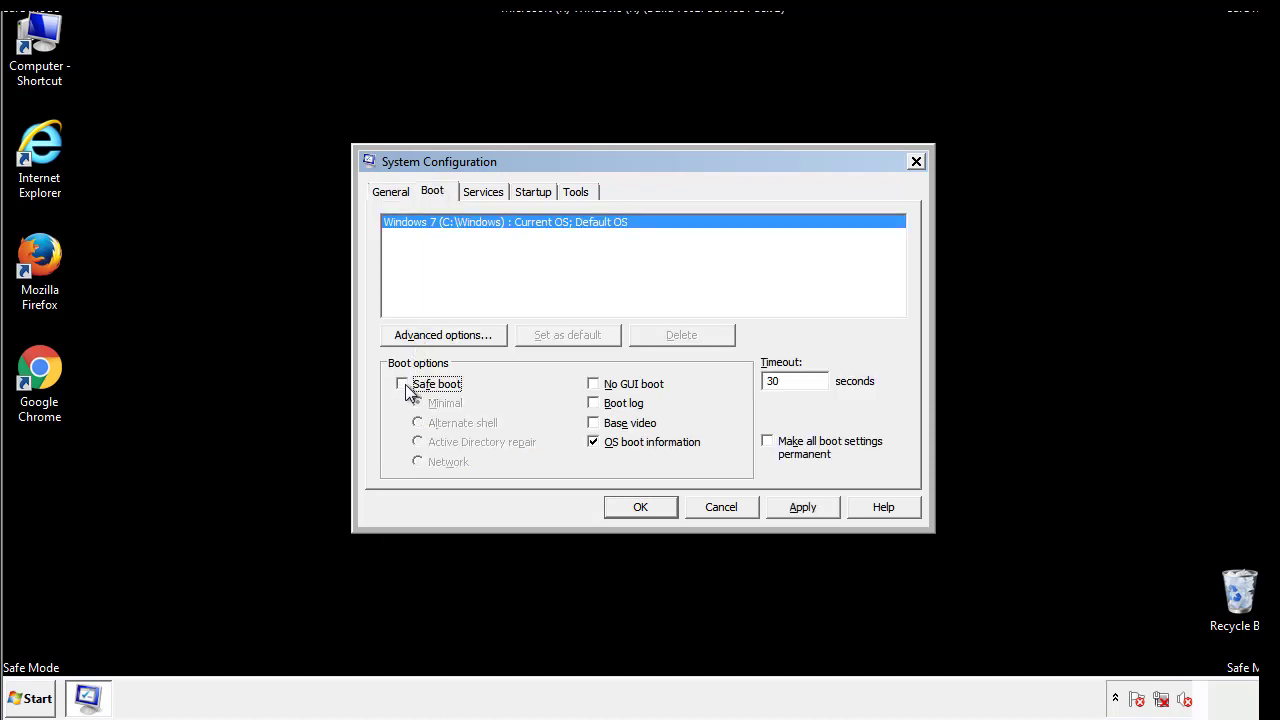
left_click(805, 508)
left_click(665, 507)
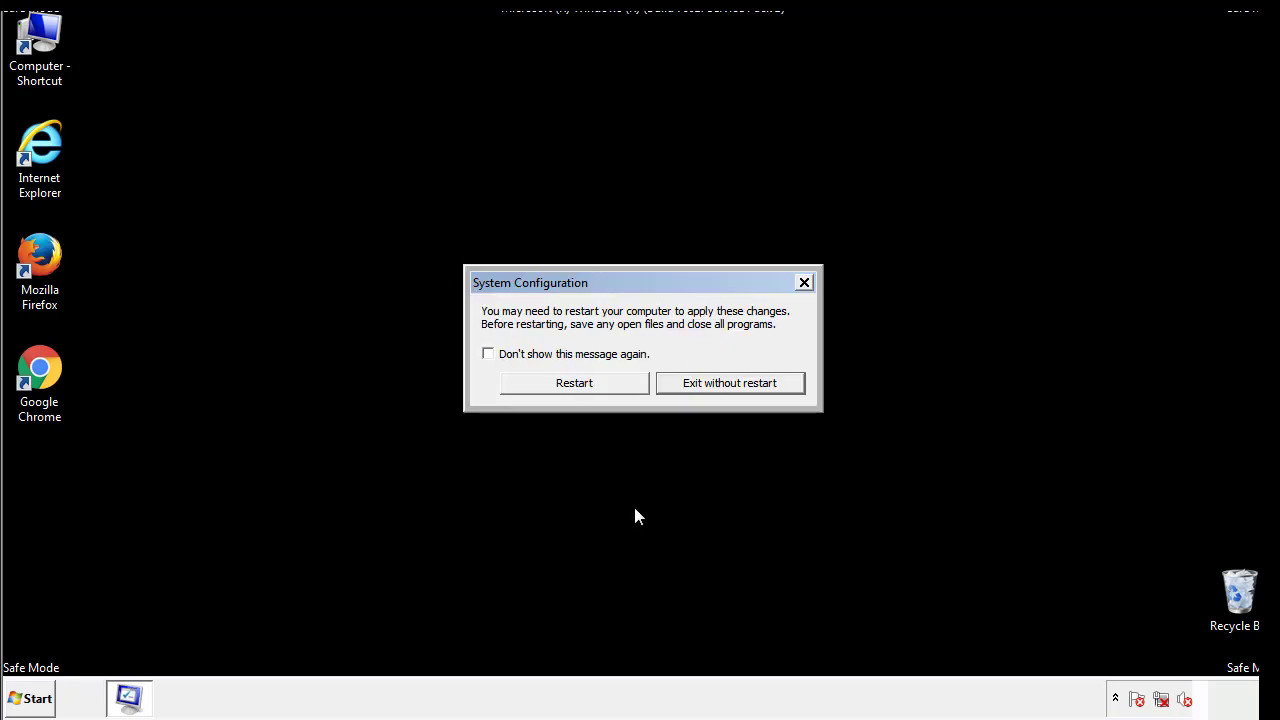
left_click(593, 388)
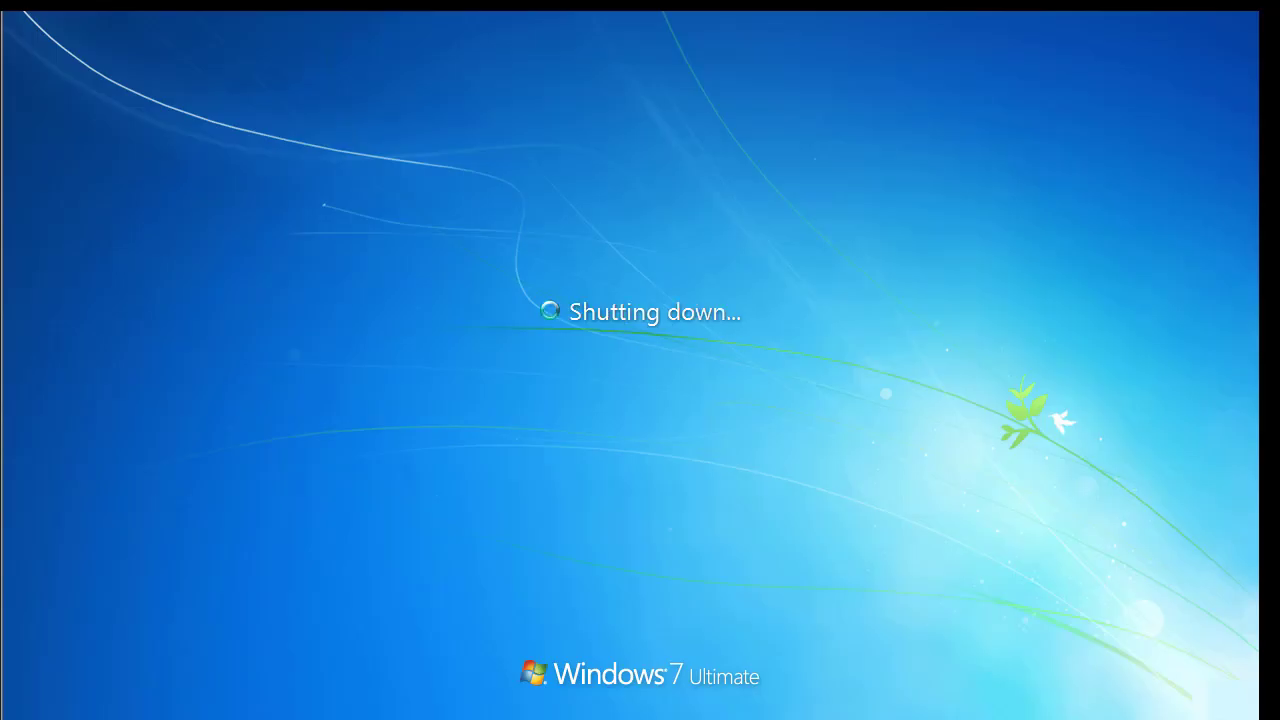